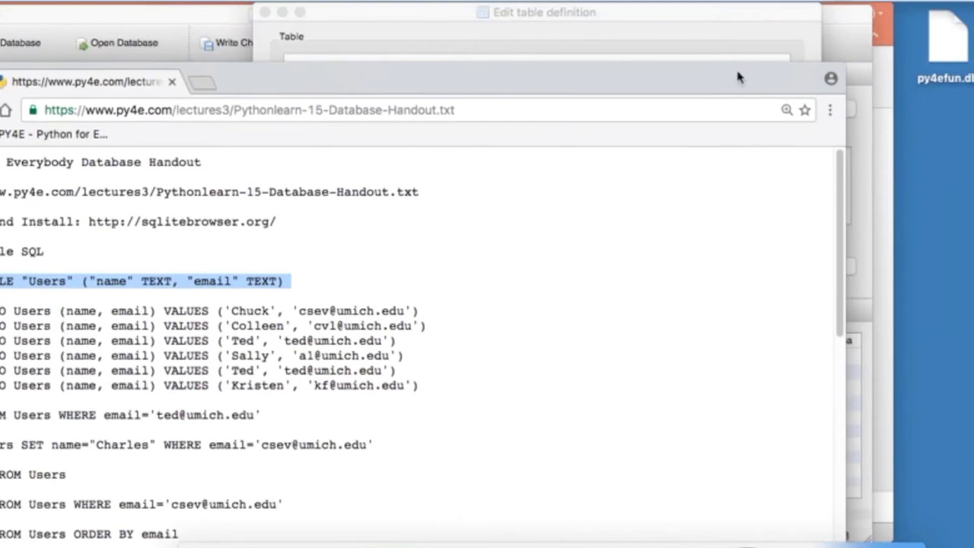
# Step: Move the Chrome handout window so its text is fully visible, then return to the table-definition dialog
pyautogui.moveTo(742, 76); pyautogui.dragTo(973, 16)
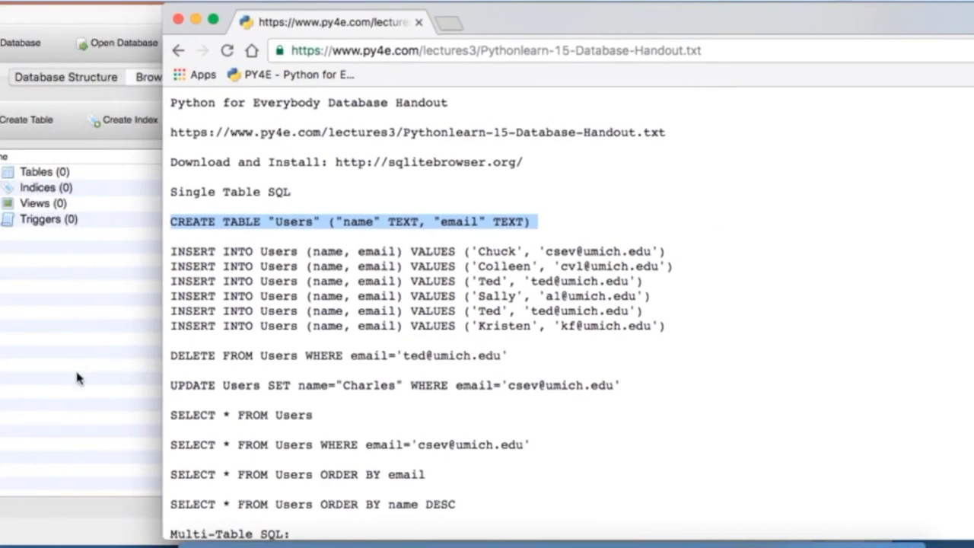
pyautogui.hotkey('ctrl', 't')
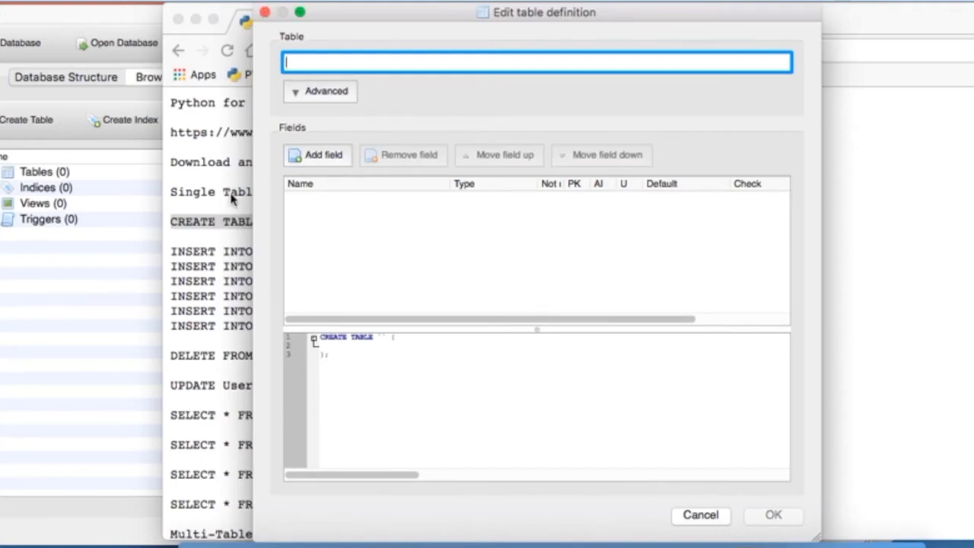
# Step: Name the new table Users and add a TEXT column called name
pyautogui.click(202, 192)
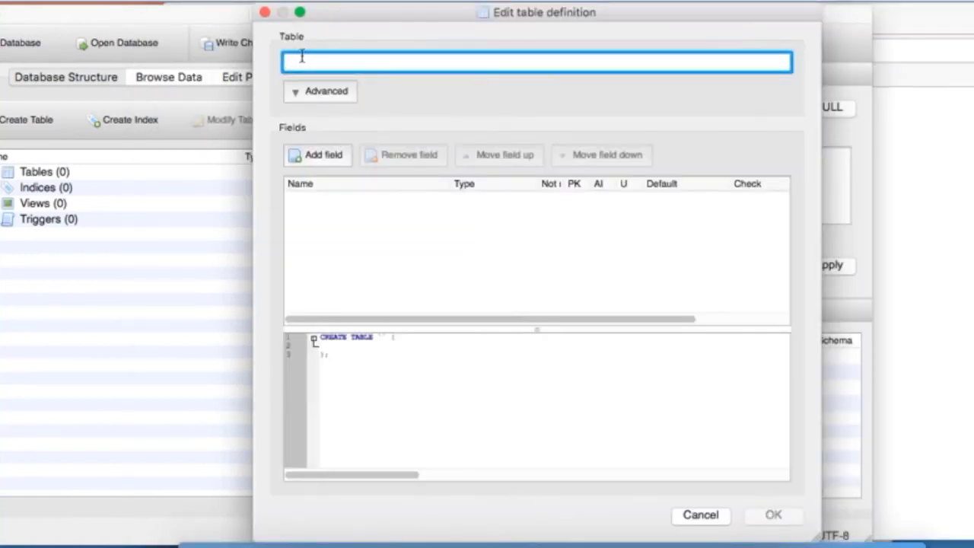
pyautogui.write('Users')
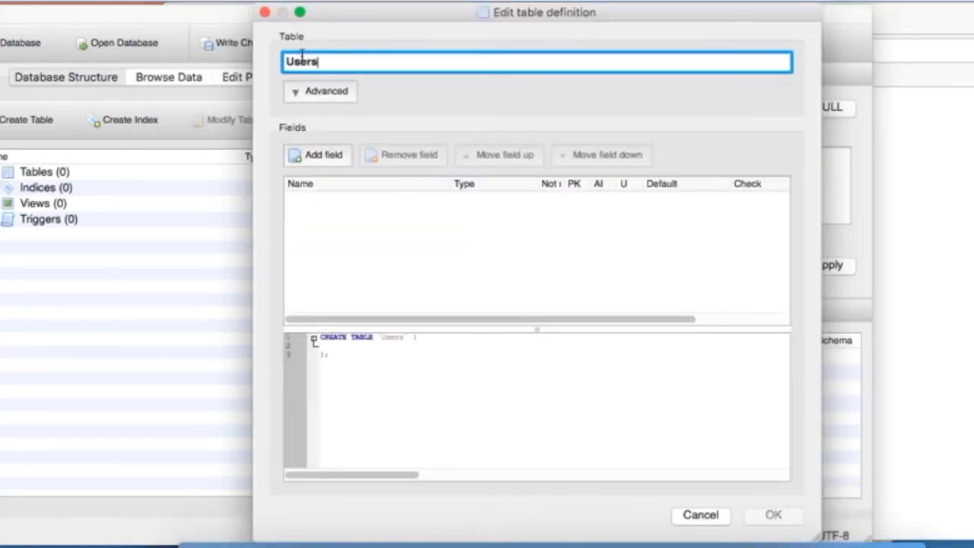
pyautogui.click(329, 156)
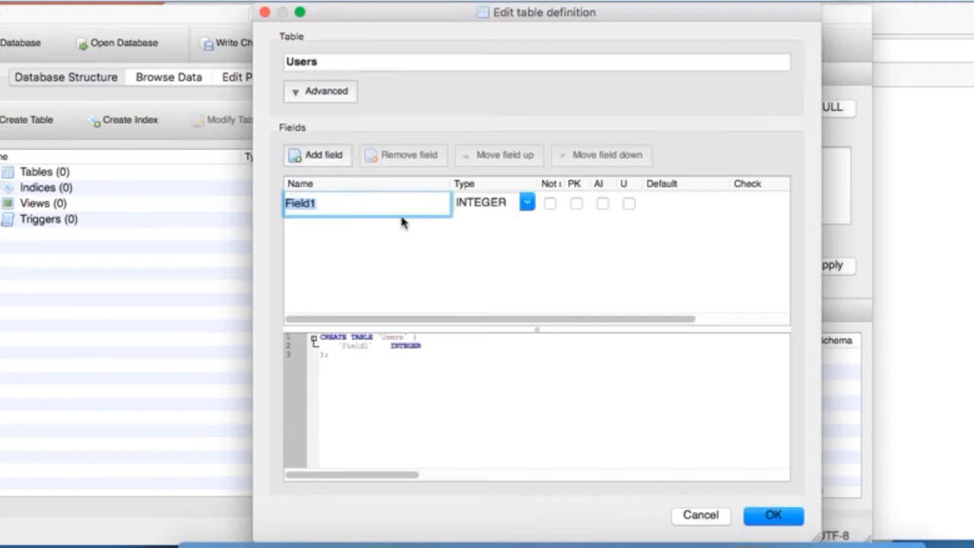
pyautogui.write('name')
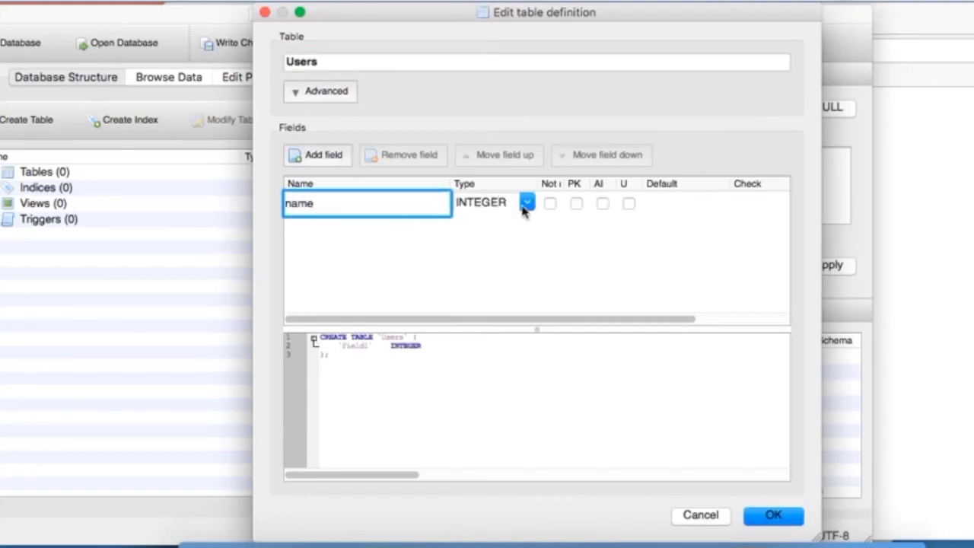
pyautogui.click(526, 204)
pyautogui.click(508, 231)
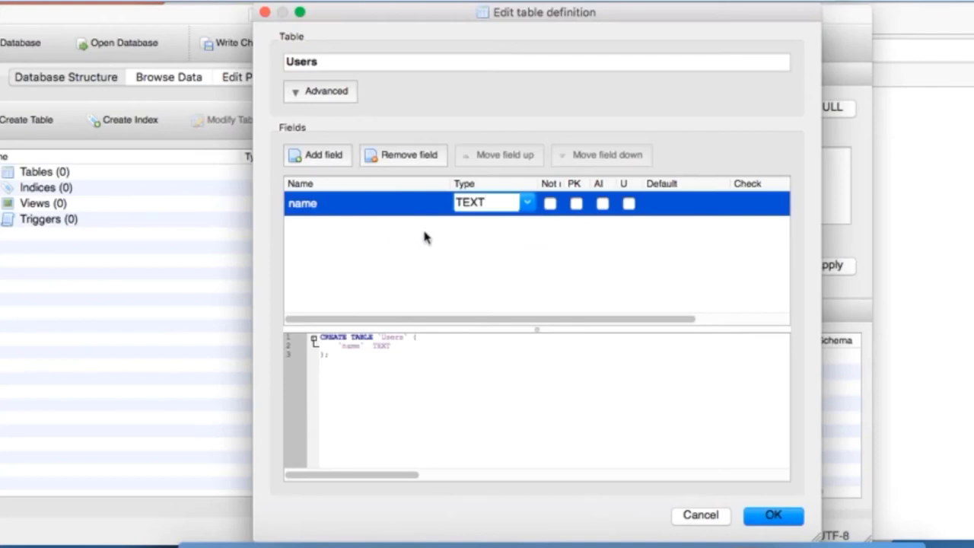
# Step: Add a TEXT column called email, review the CREATE TABLE statement, and create the table
pyautogui.click(314, 160)
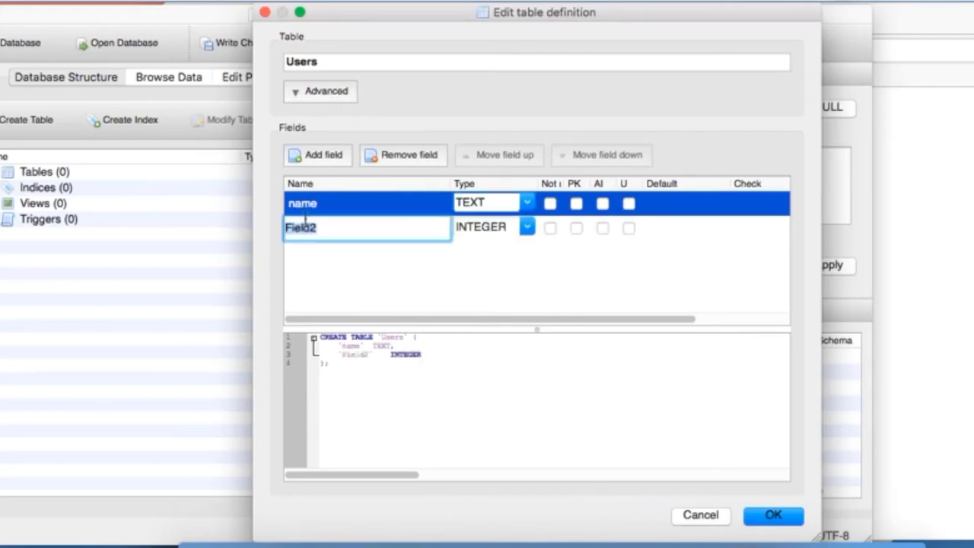
pyautogui.write('email')
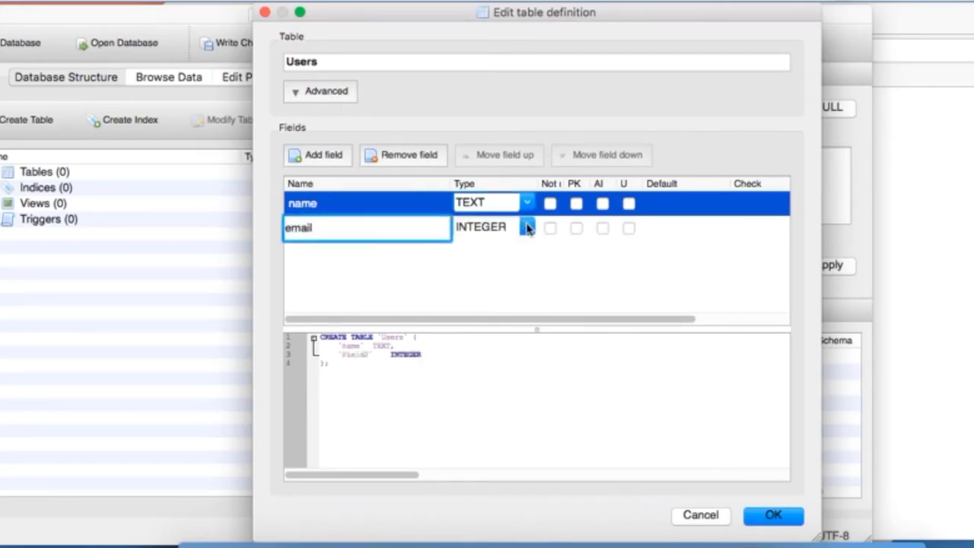
pyautogui.click(526, 227)
pyautogui.click(506, 254)
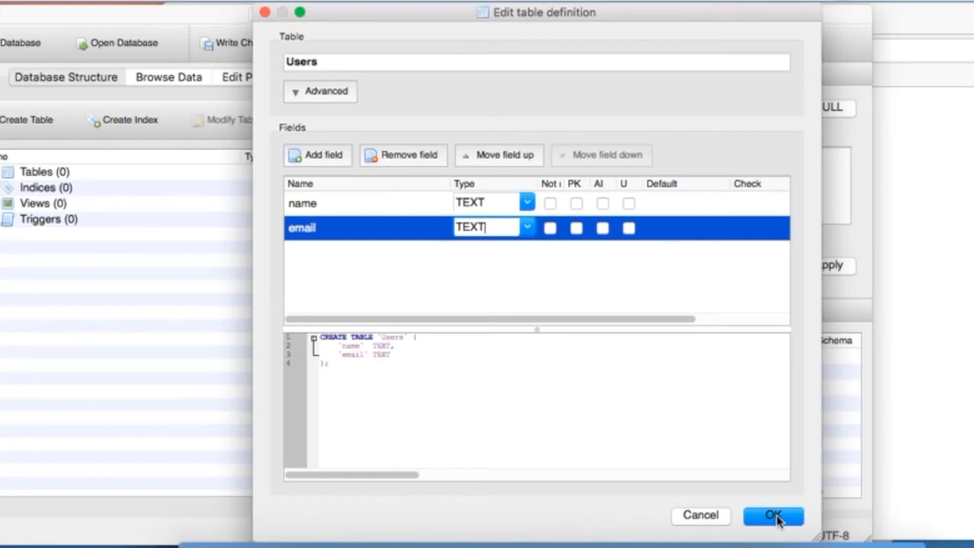
pyautogui.click(527, 228)
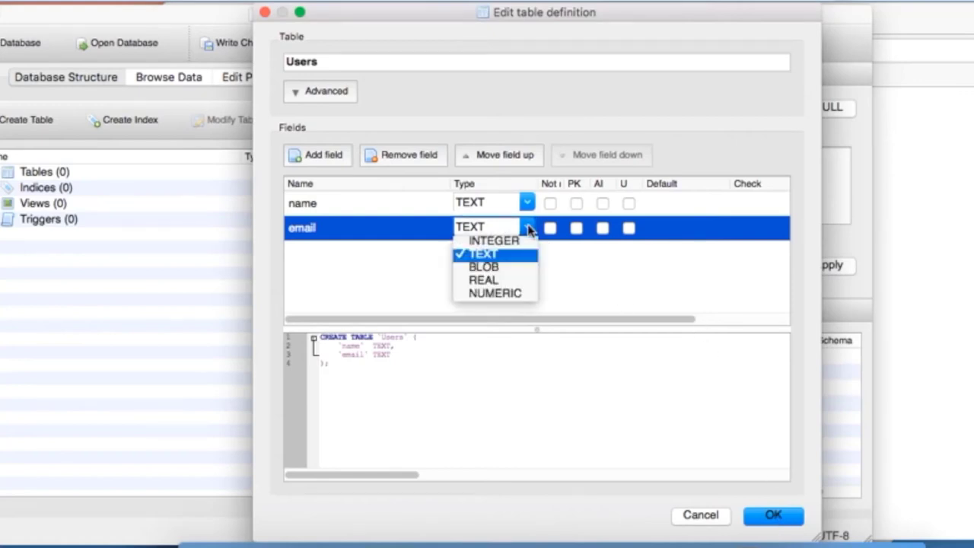
pyautogui.click(530, 230)
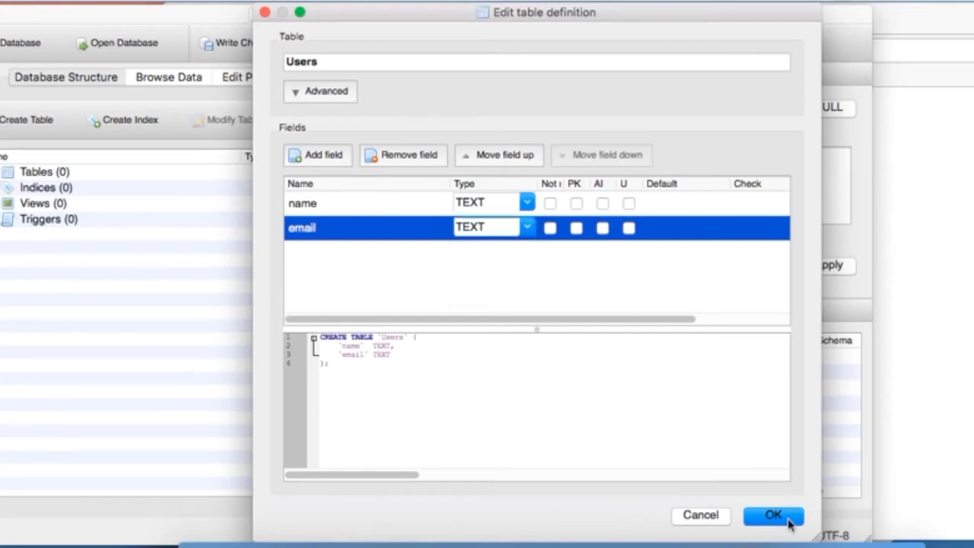
pyautogui.moveTo(331, 364); pyautogui.dragTo(309, 338)
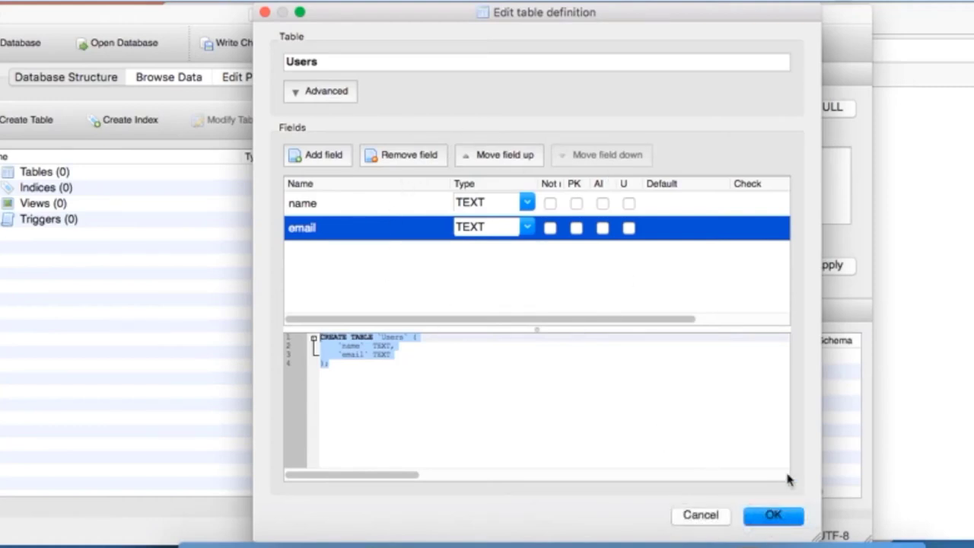
pyautogui.click(774, 516)
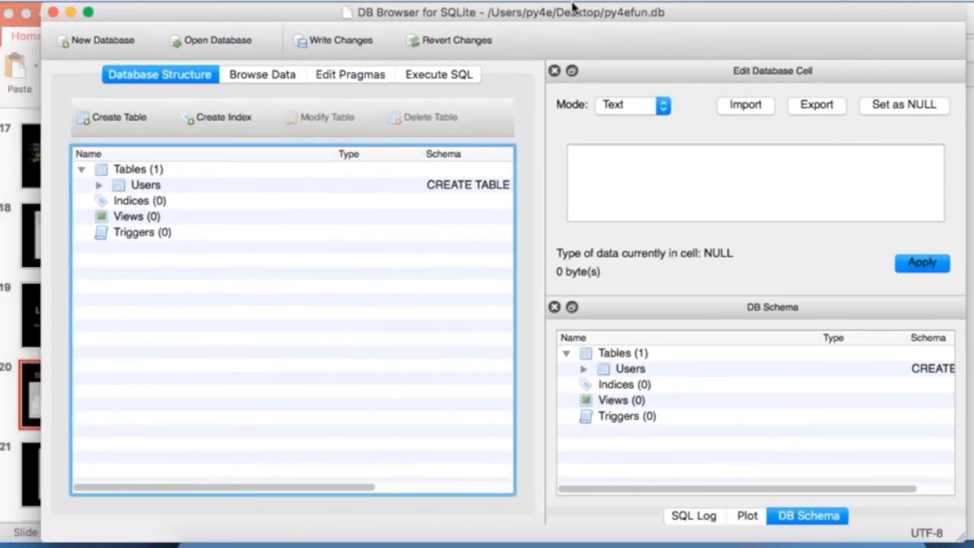
# Step: Look at the empty Users data view, then select Users in Database Structure
pyautogui.click(239, 77)
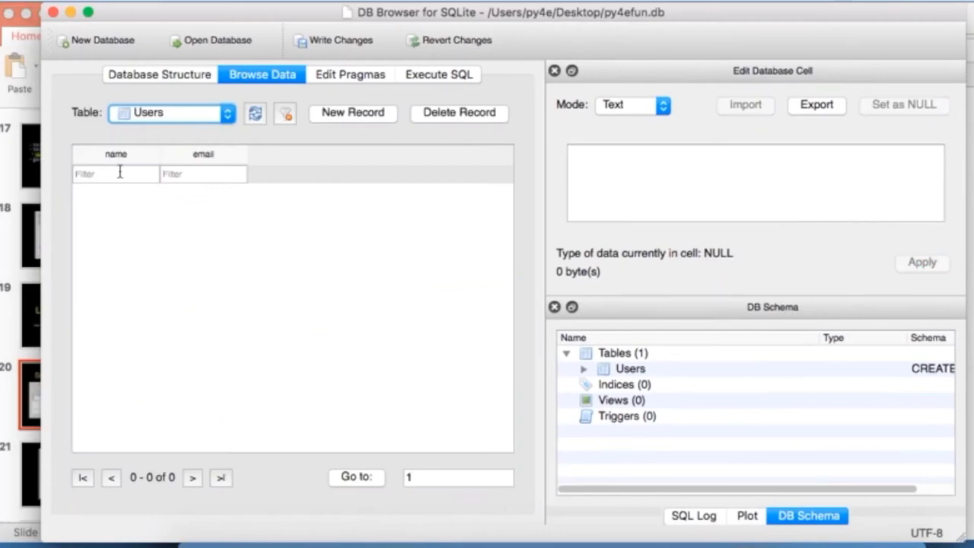
pyautogui.click(211, 113)
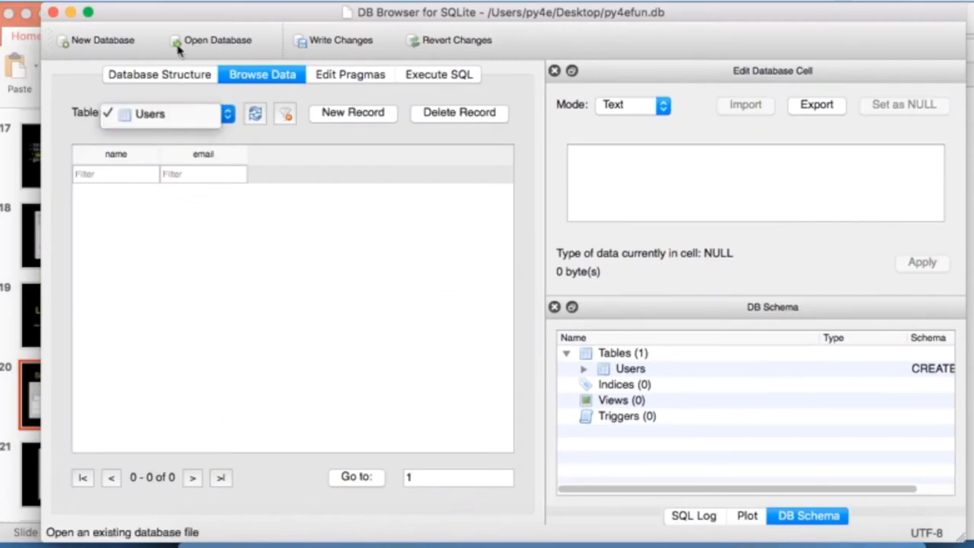
pyautogui.click(152, 114)
pyautogui.click(167, 76)
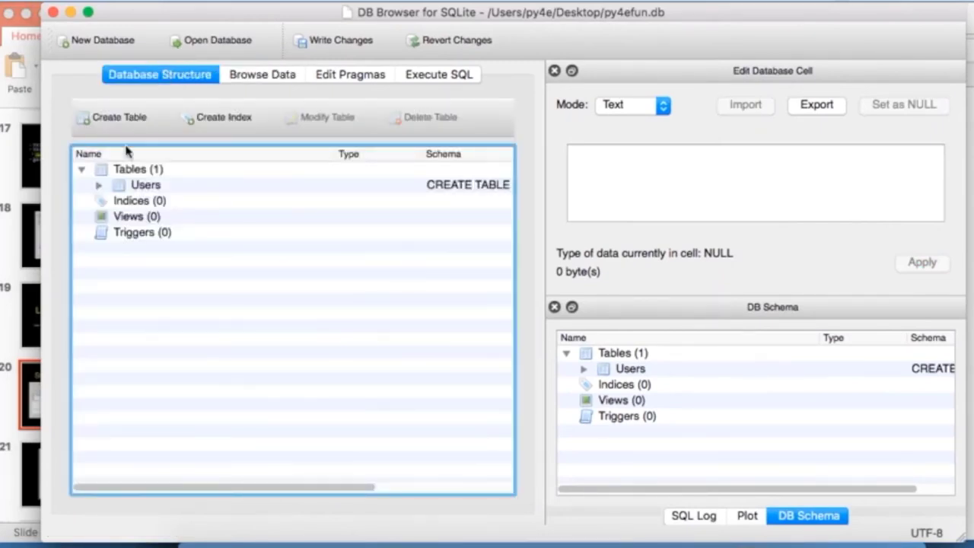
pyautogui.click(97, 189)
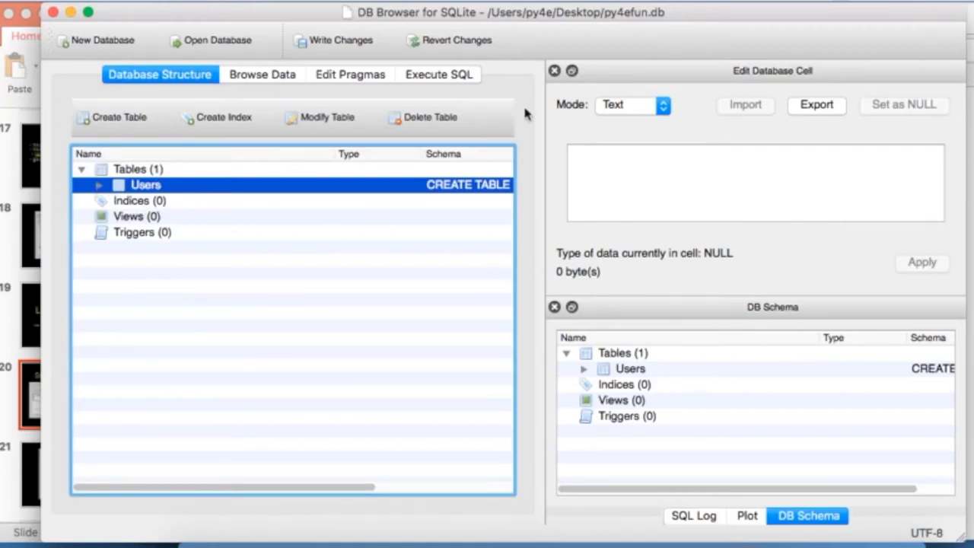
# Step: Compare the Users table with the lecture slide and handout, then reopen its empty records view
pyautogui.click(5, 161)
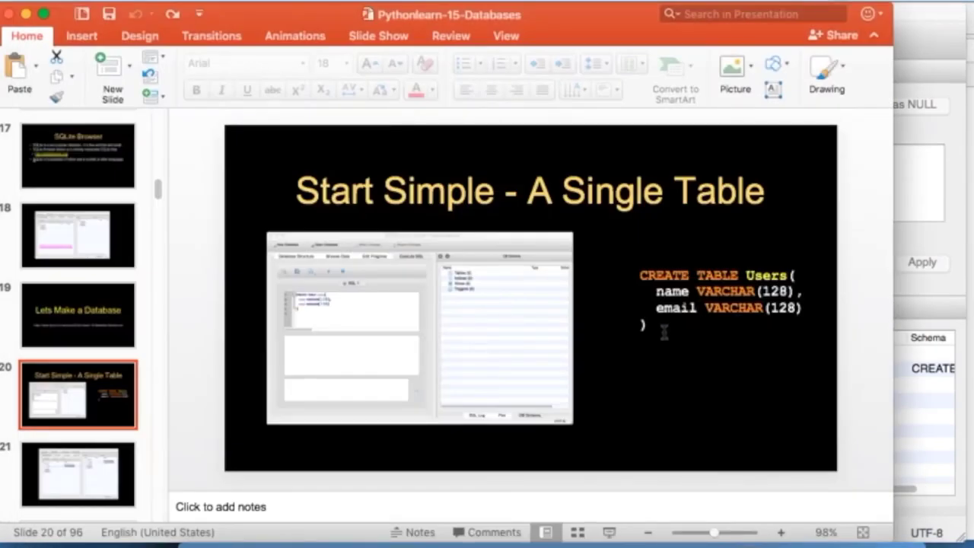
pyautogui.press('super+Tab')
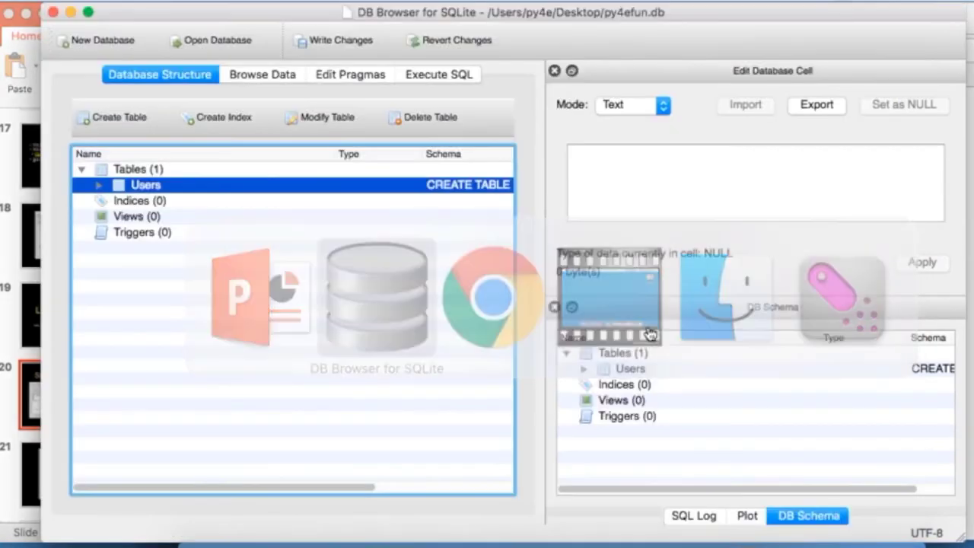
pyautogui.press('super+Tab')
pyautogui.press('super+Tab')
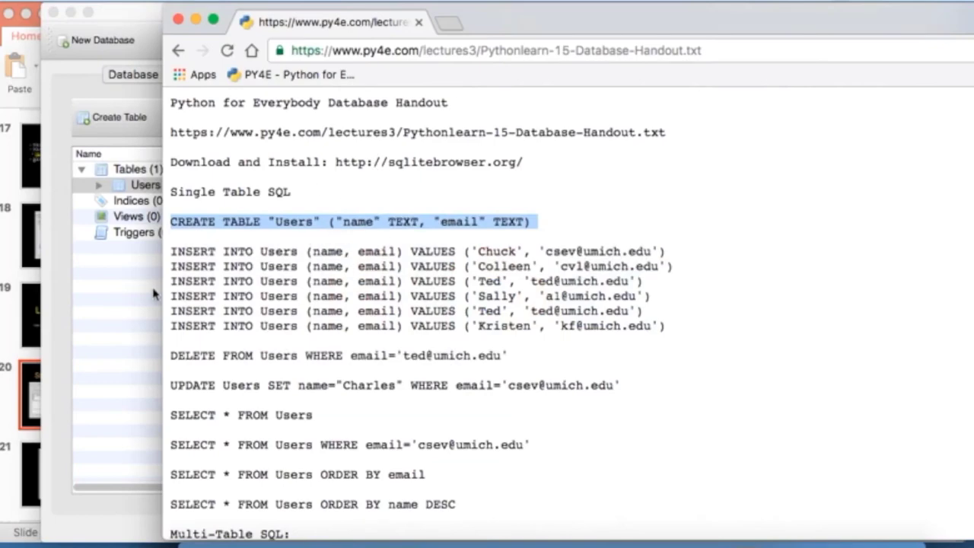
pyautogui.click(120, 302)
pyautogui.press('super+Tab')
pyautogui.press('super+Tab')
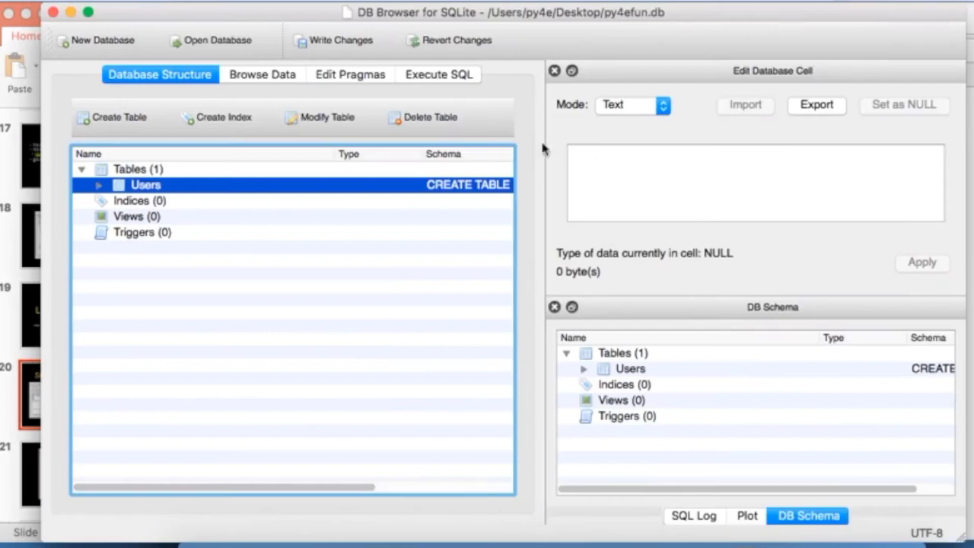
pyautogui.click(272, 75)
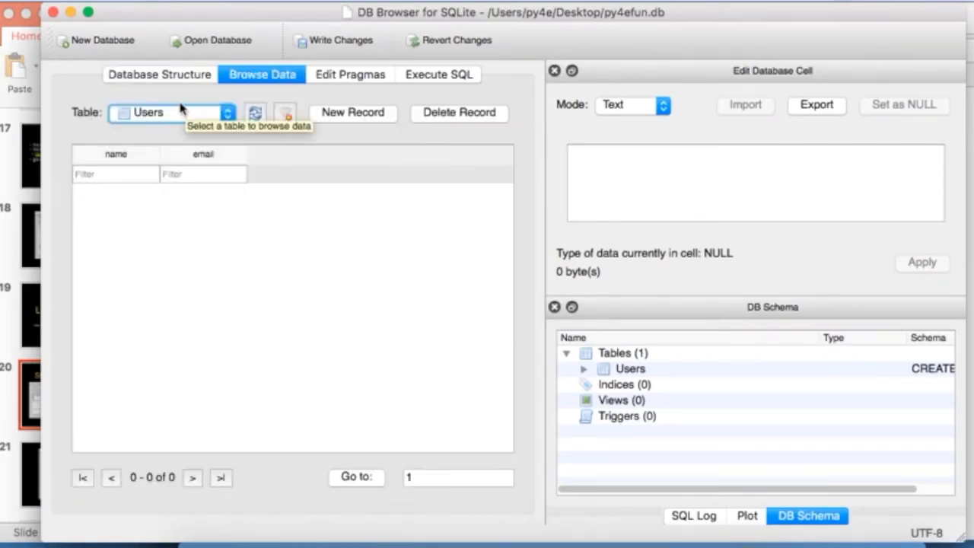
# Step: Enter a new Users record with the user's name and e-mail address, then go to Execute SQL
pyautogui.click(354, 112)
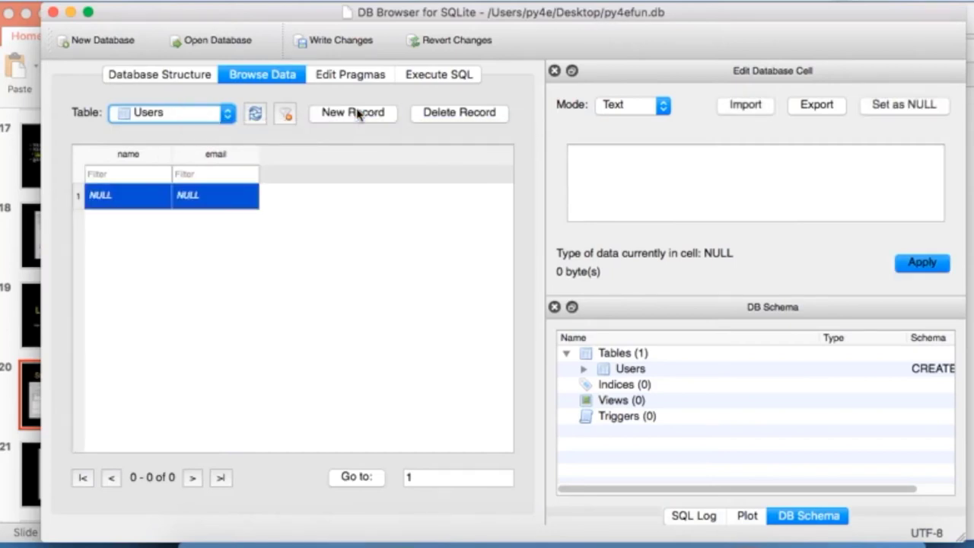
pyautogui.click(125, 195)
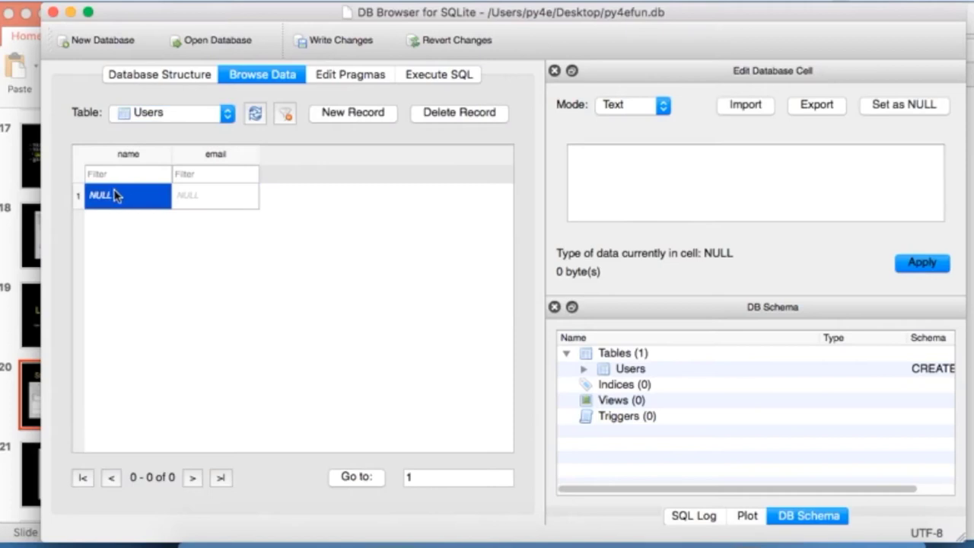
pyautogui.doubleClick(115, 195)
pyautogui.write('Charl')
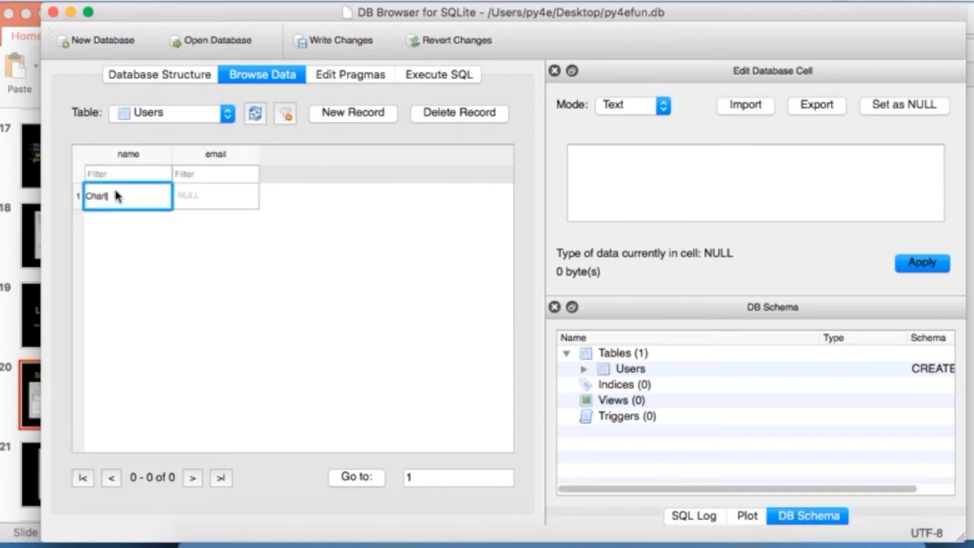
pyautogui.write('es')
pyautogui.press('Tab')
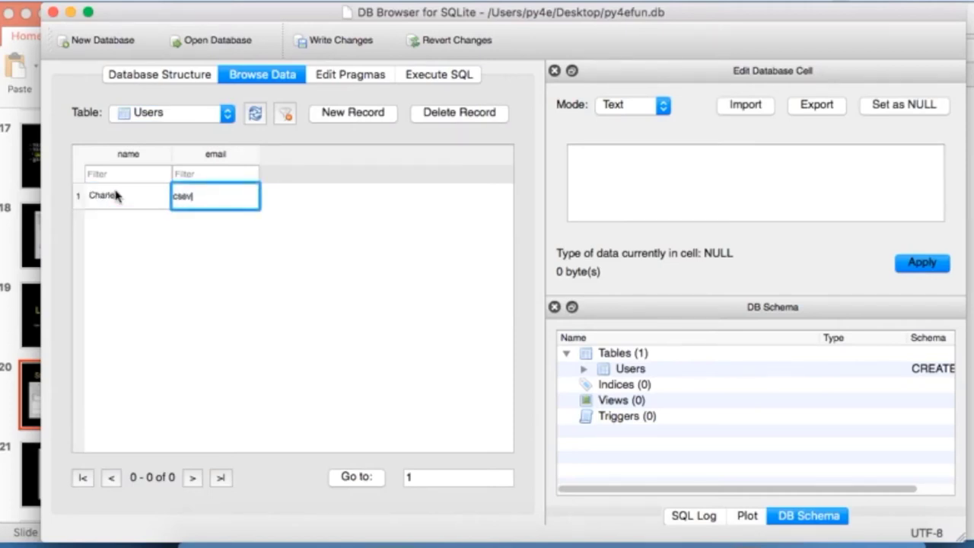
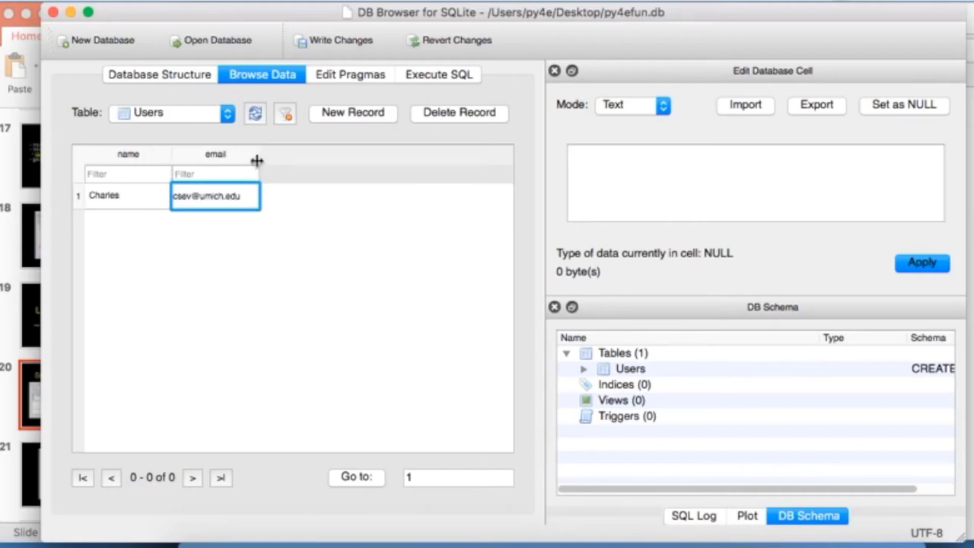
pyautogui.press('Return')
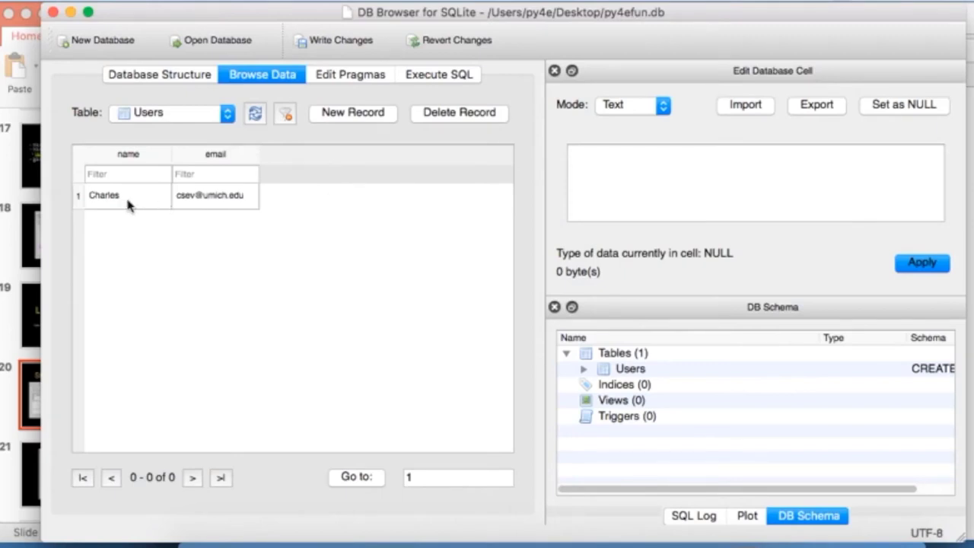
pyautogui.click(431, 78)
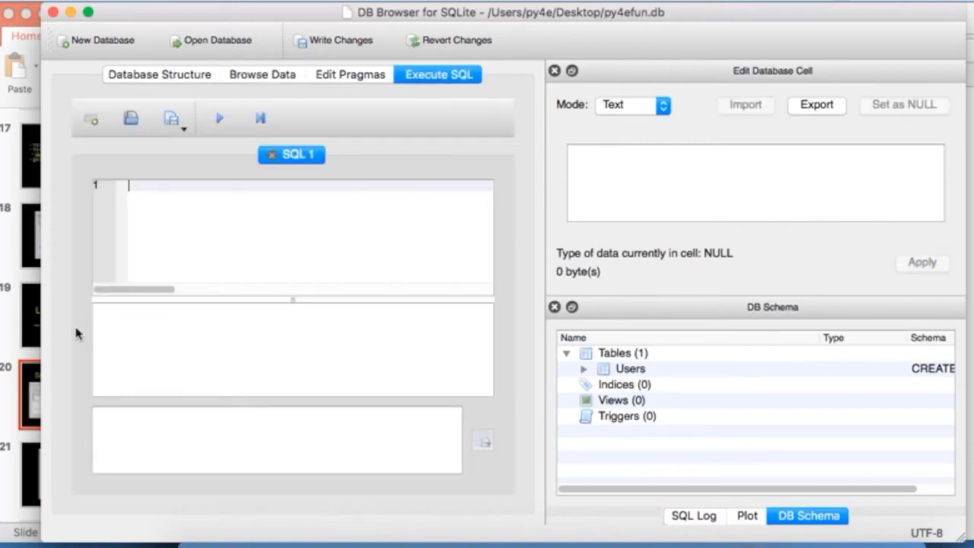
pyautogui.click(11, 346)
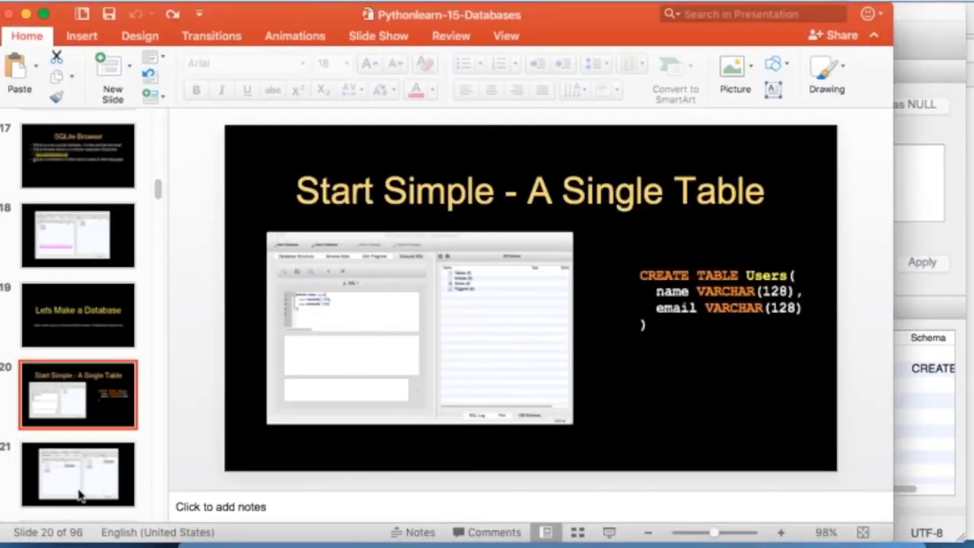
# Step: Move to slide 24, 'SQL: Insert', and present it full screen
pyautogui.click(81, 496)
pyautogui.press('Down')
pyautogui.press('Down')
pyautogui.press('Down')
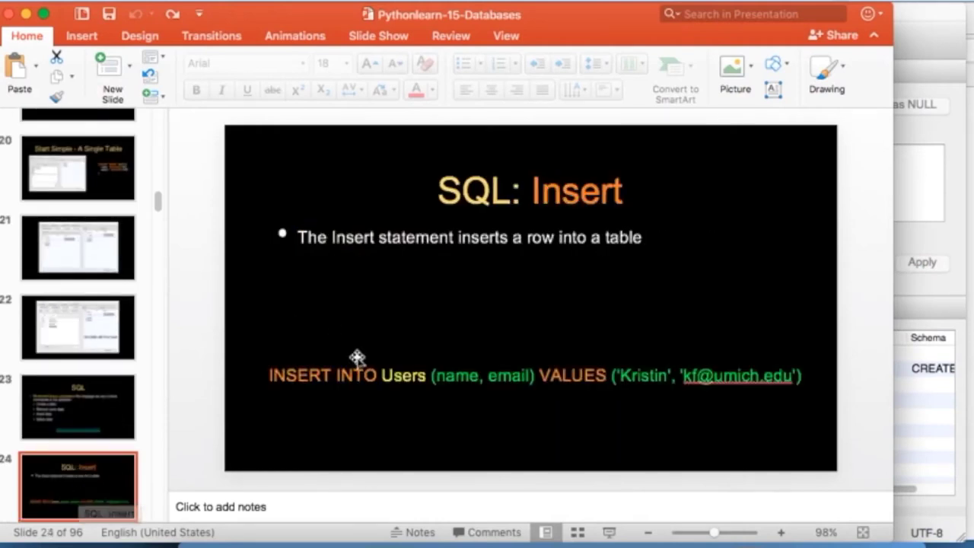
pyautogui.click(611, 532)
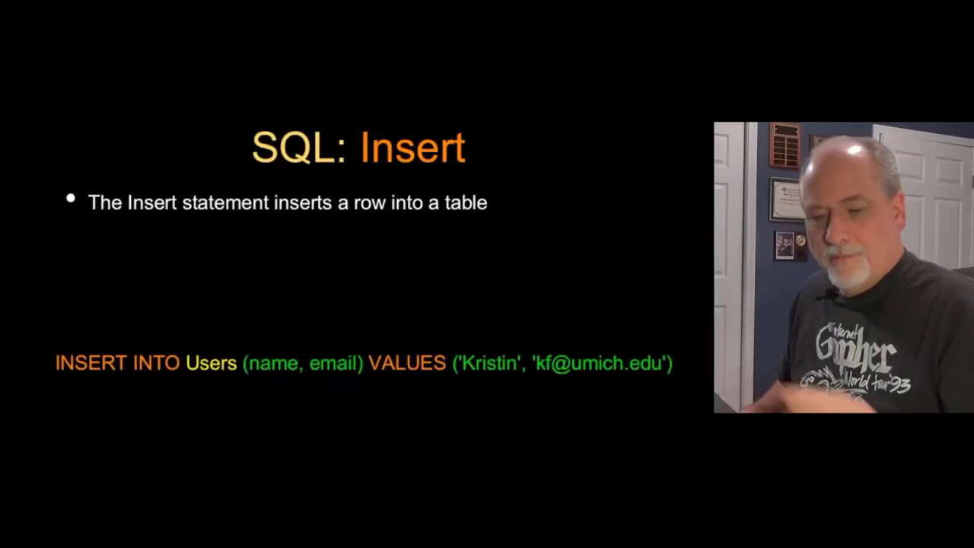
# Step: Ink-annotate the INSERT INTO Users statement's table, columns and values, then clear the ink and exit the show
pyautogui.hotkey('ctrl', 'p')
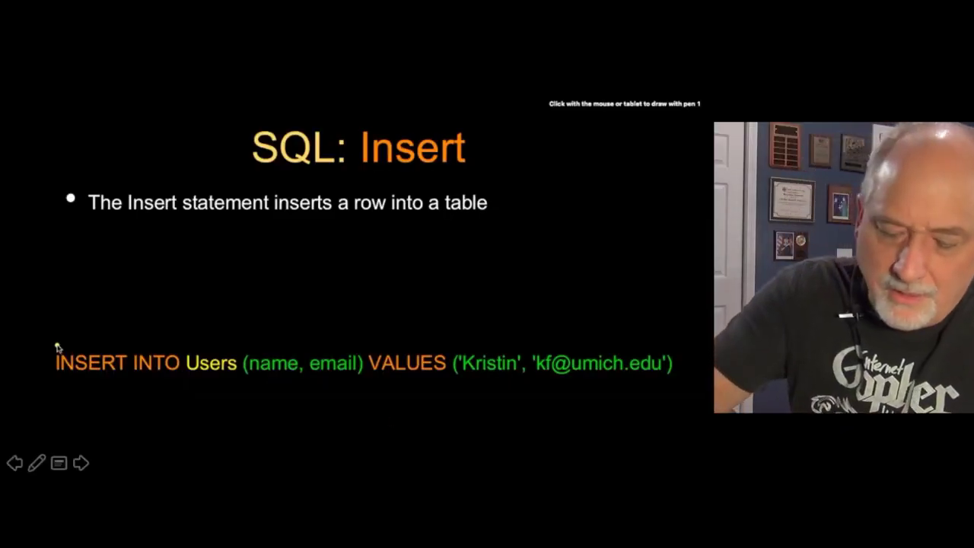
pyautogui.moveTo(59, 344)
pyautogui.mouseDown()
pyautogui.moveTo(131, 331)
pyautogui.moveTo(174, 339)
pyautogui.mouseUp()
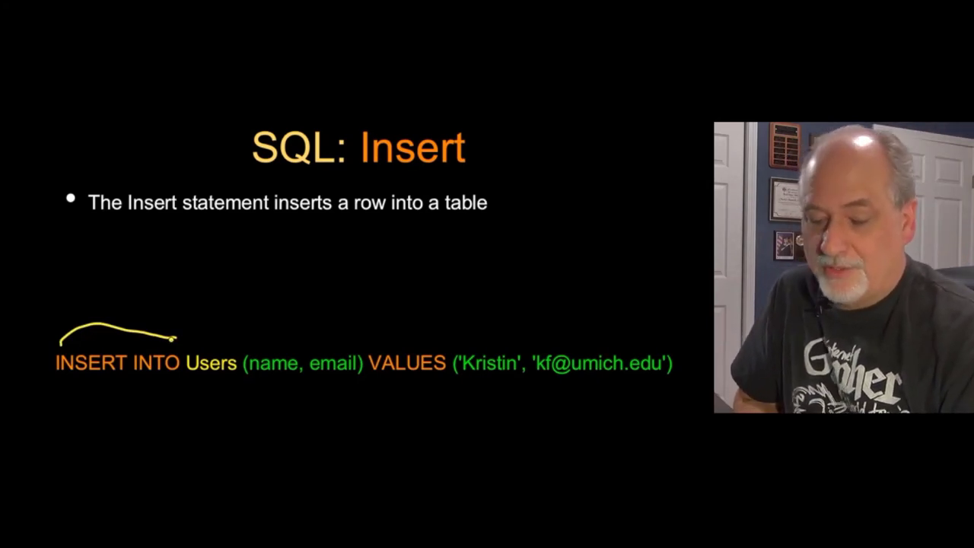
pyautogui.moveTo(222, 265)
pyautogui.mouseDown()
pyautogui.moveTo(233, 309)
pyautogui.moveTo(295, 298)
pyautogui.mouseUp()
pyautogui.moveTo(365, 338); pyautogui.dragTo(364, 287)
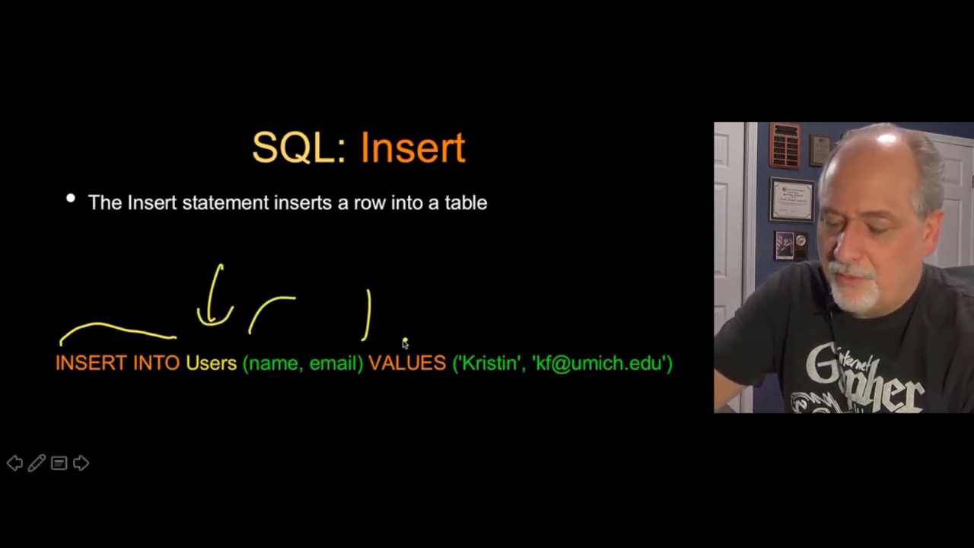
pyautogui.moveTo(407, 340); pyautogui.dragTo(418, 290)
pyautogui.moveTo(295, 320); pyautogui.dragTo(507, 312)
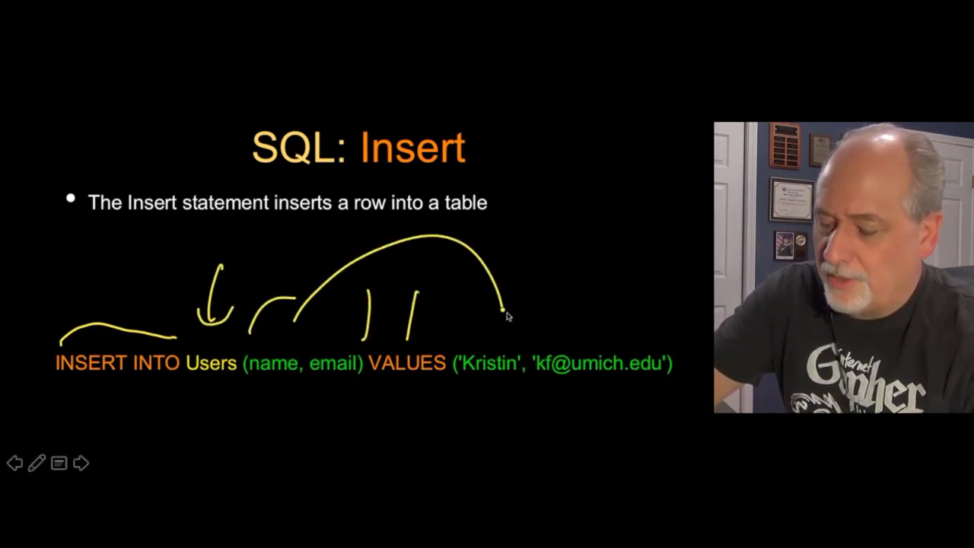
pyautogui.moveTo(343, 352)
pyautogui.mouseDown()
pyautogui.moveTo(371, 309)
pyautogui.moveTo(616, 337)
pyautogui.mouseUp()
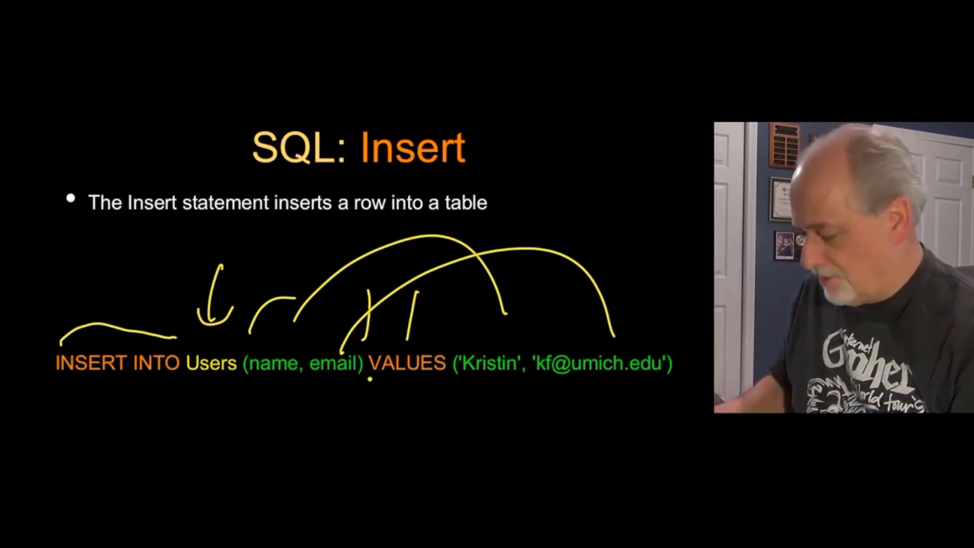
pyautogui.press('e')
pyautogui.press('Escape')
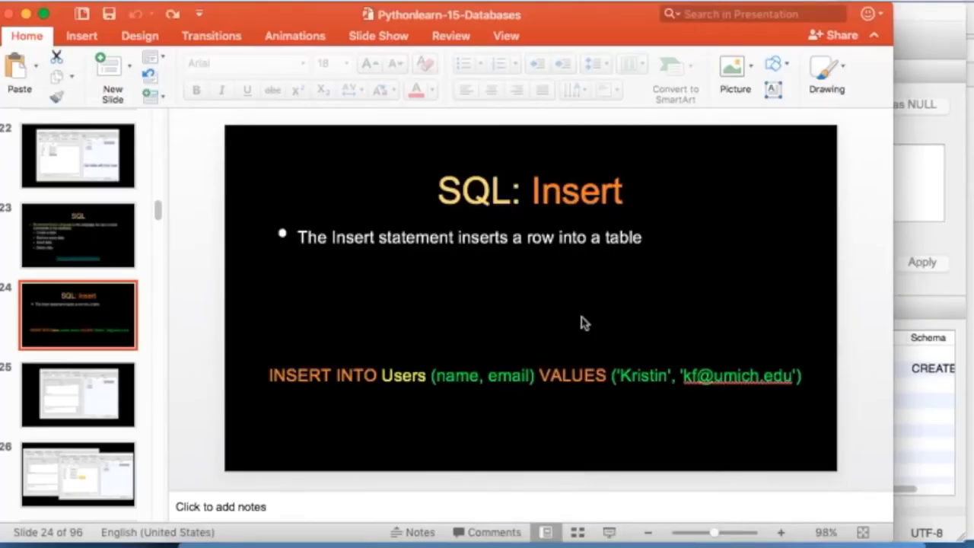
# Step: Copy the handout's last INSERT INTO Users statement and return to DB Browser for SQLite
pyautogui.press('super+Tab')
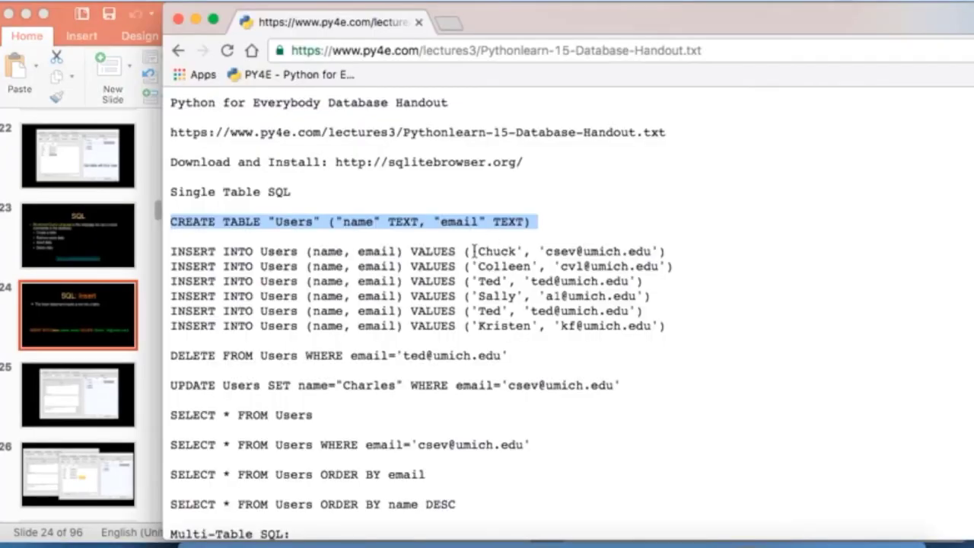
pyautogui.tripleClick(508, 322)
pyautogui.press('super+Tab')
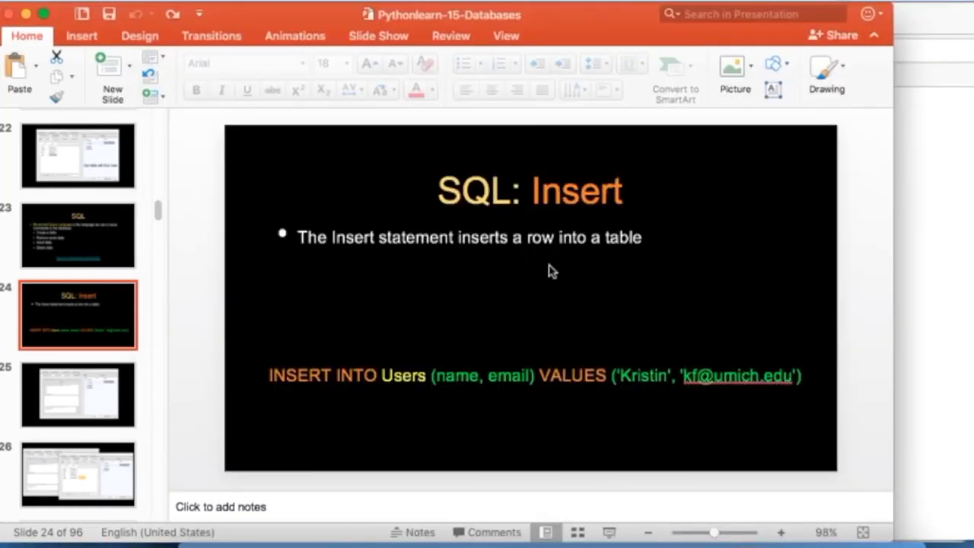
pyautogui.click(767, 542)
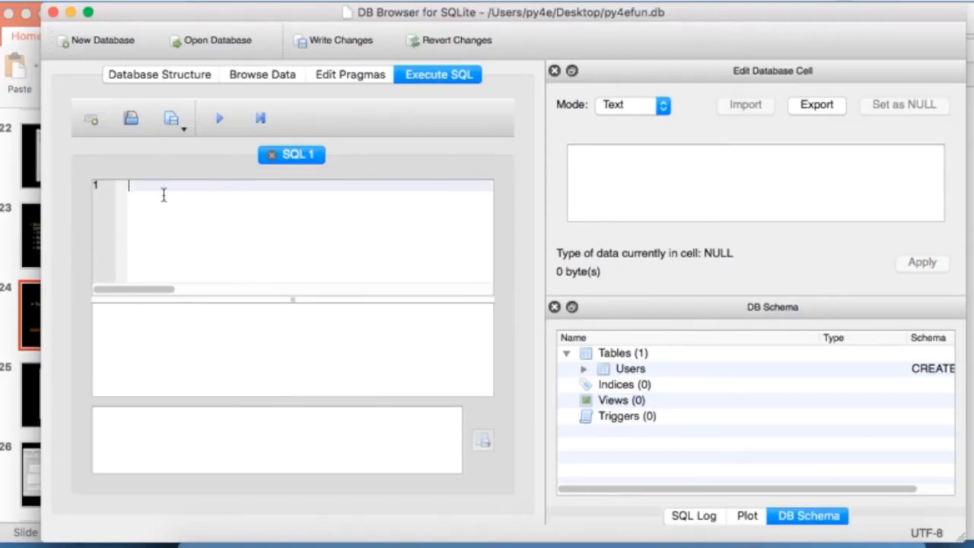
# Step: Paste and execute the copied INSERT statement, then confirm Users holds two rows
pyautogui.press('super+v')
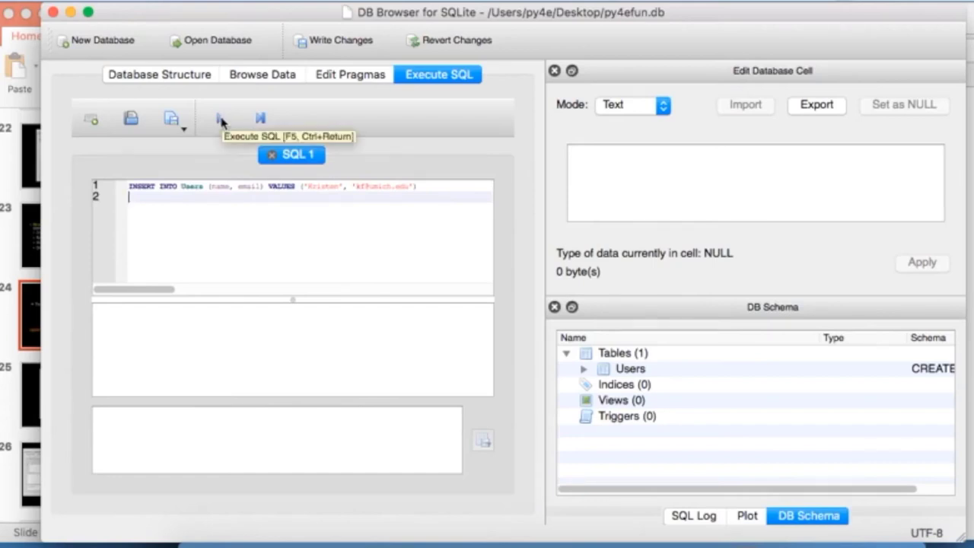
pyautogui.click(220, 120)
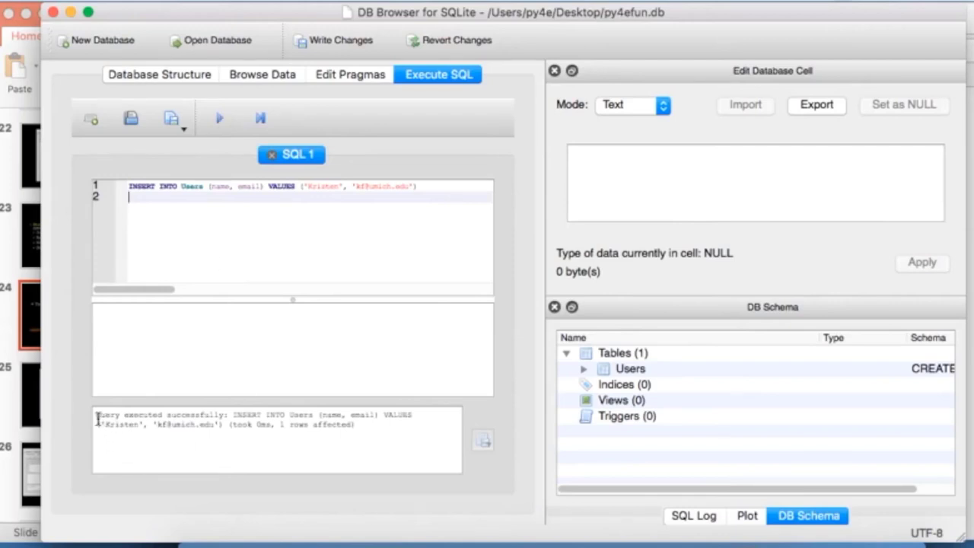
pyautogui.moveTo(97, 416); pyautogui.dragTo(251, 417)
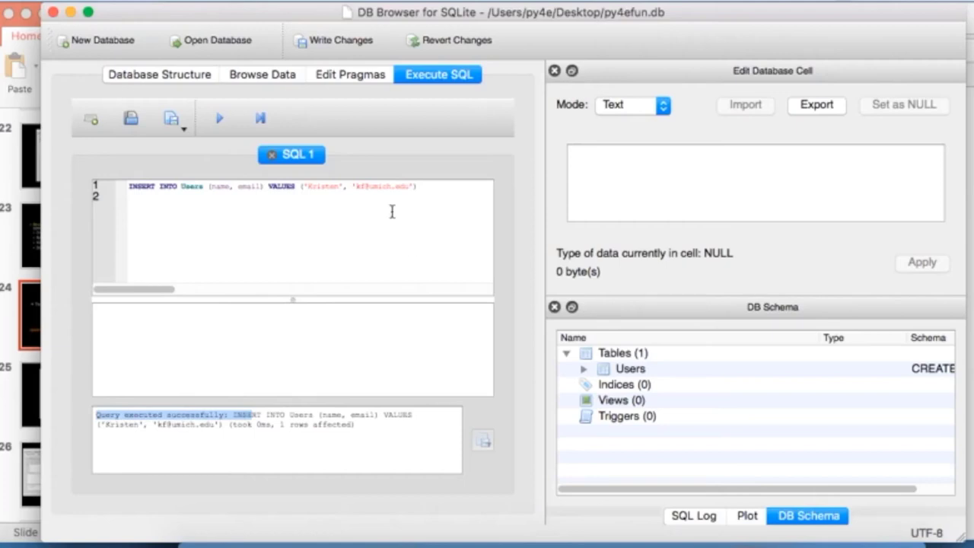
pyautogui.click(293, 75)
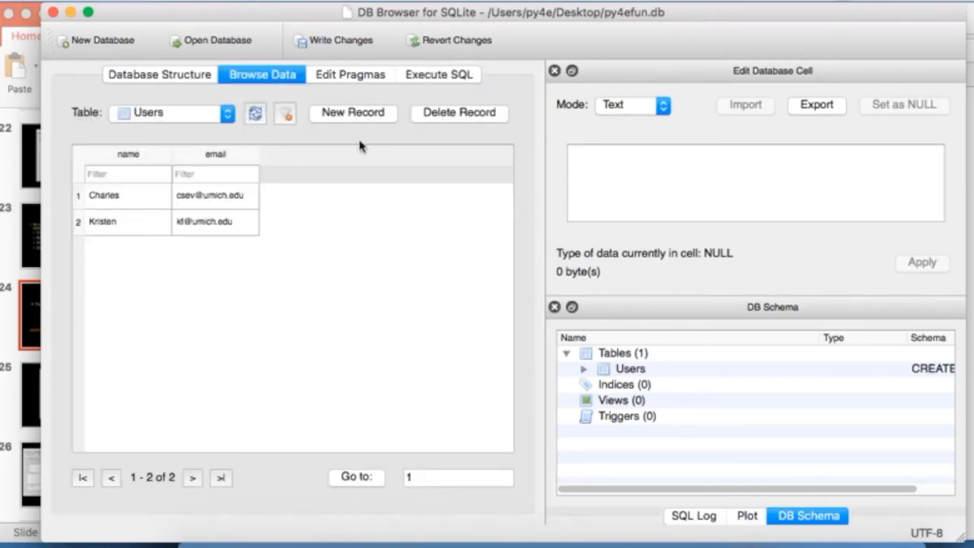
pyautogui.click(438, 73)
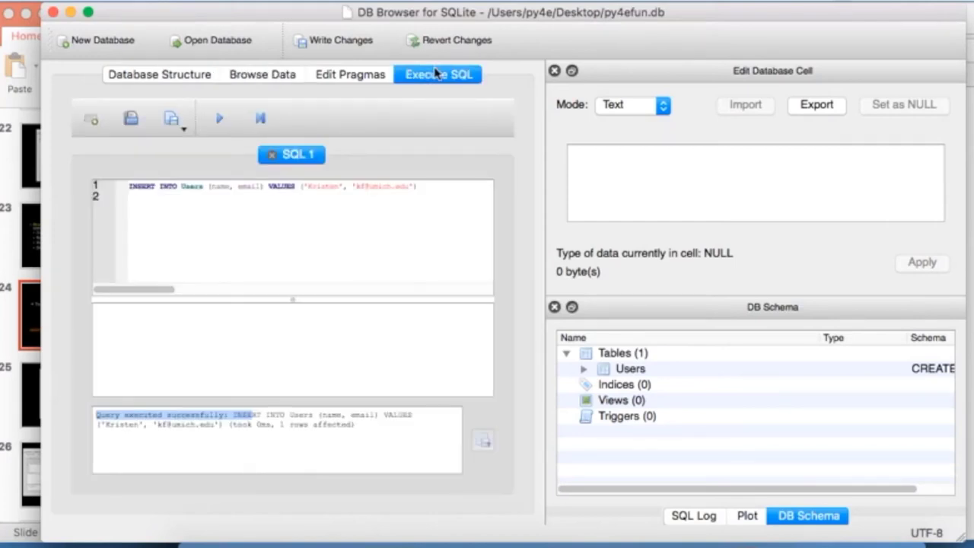
pyautogui.press('super+Tab')
pyautogui.press('super+Tab')
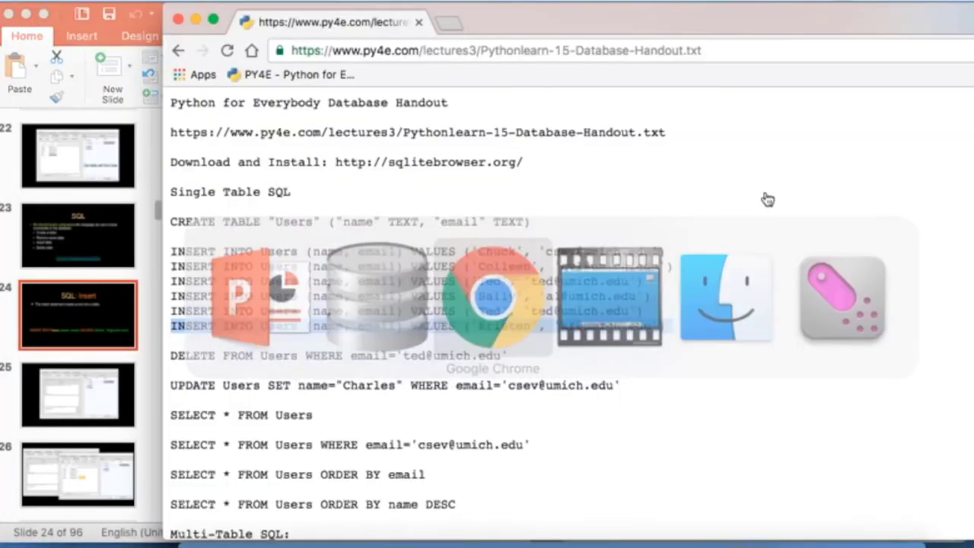
# Step: Select and copy the four remaining INSERT statements in the handout, then return to DB Browser
pyautogui.click(479, 288)
pyautogui.moveTo(653, 308); pyautogui.dragTo(163, 265)
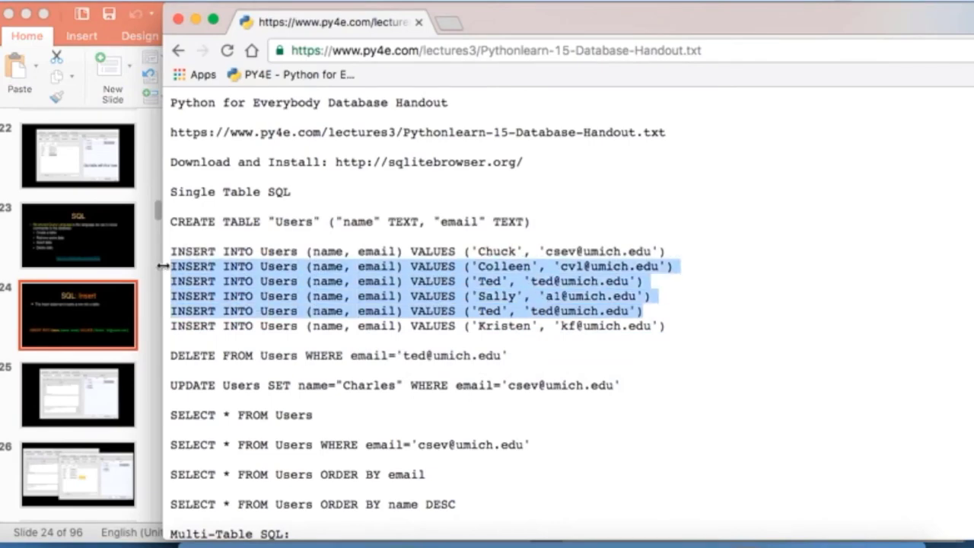
pyautogui.press('super+Tab')
pyautogui.press('super+Tab')
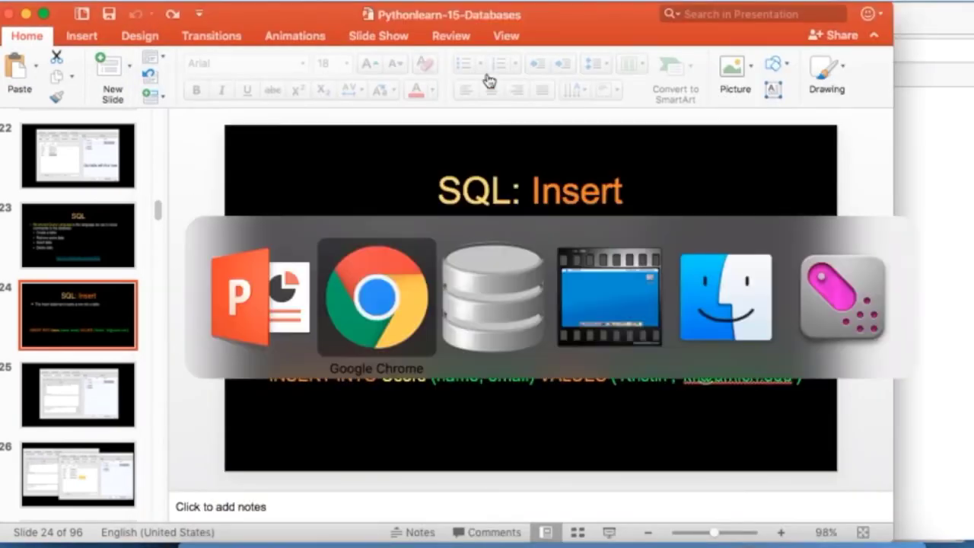
pyautogui.press('super+Tab')
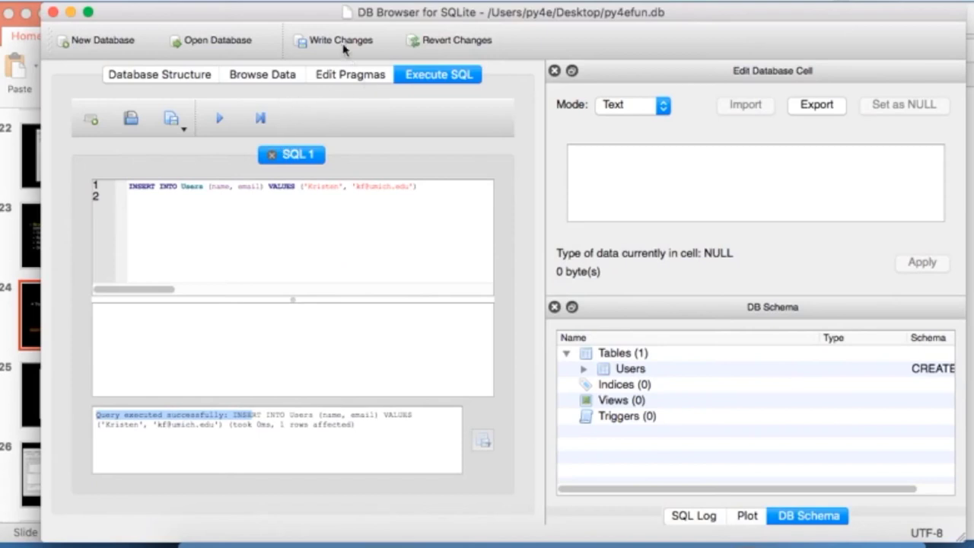
# Step: Replace the SQL editor contents with the four INSERT statements, ending each with a semicolon
pyautogui.press('super+a')
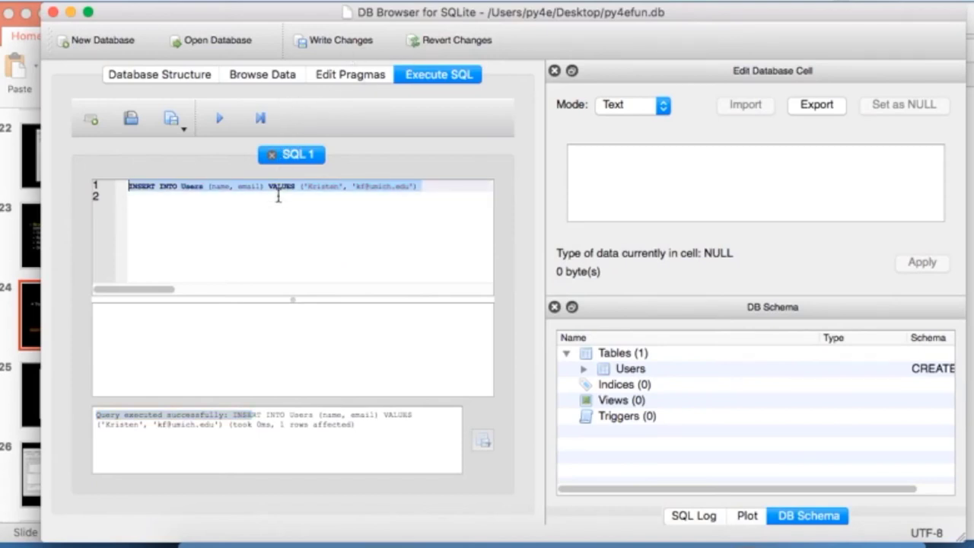
pyautogui.press('super+v')
pyautogui.click(442, 183)
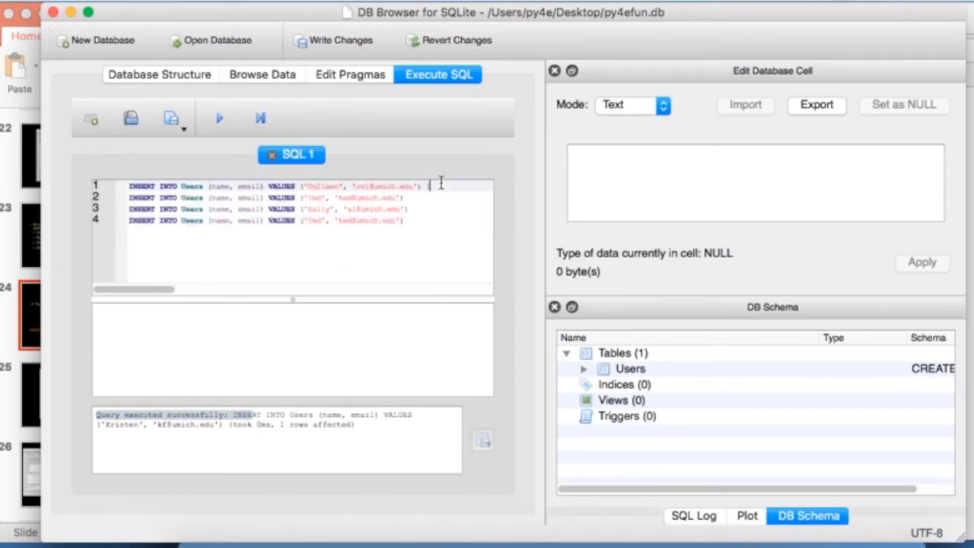
pyautogui.write(';')
pyautogui.press('Down')
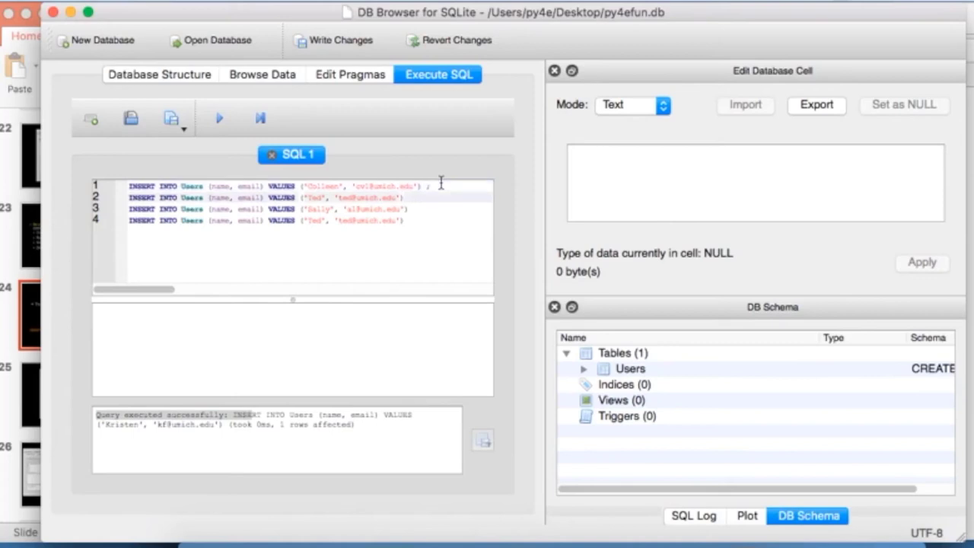
pyautogui.write(';')
pyautogui.press('Down')
pyautogui.write(';')
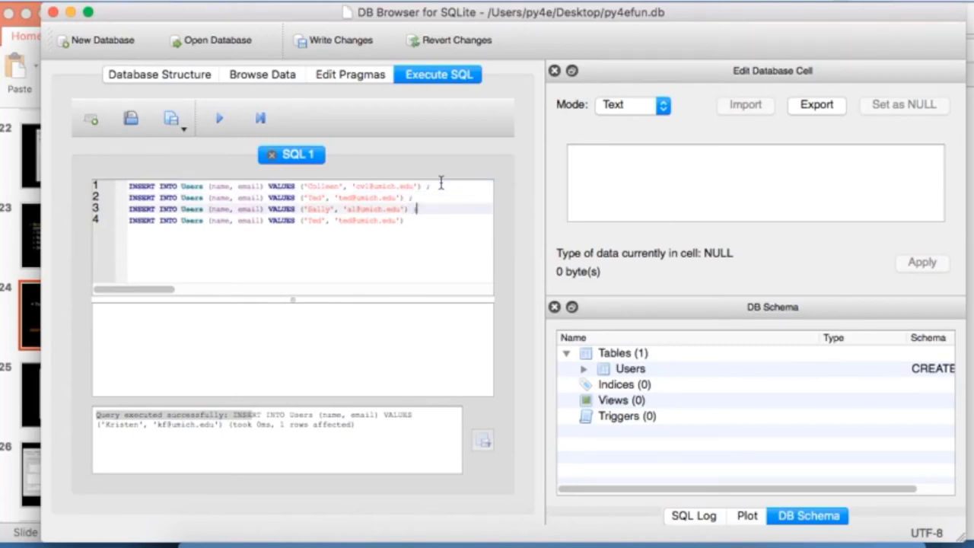
pyautogui.press('Down')
pyautogui.write(';')
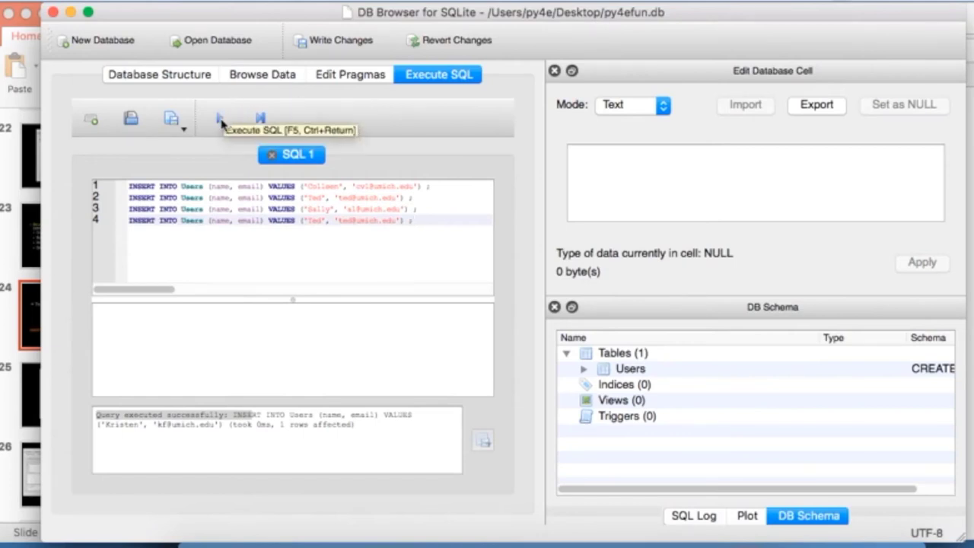
# Step: Run the four inserts, check Users shows six rows, then advance PowerPoint to 'SQL: Delete'
pyautogui.click(221, 122)
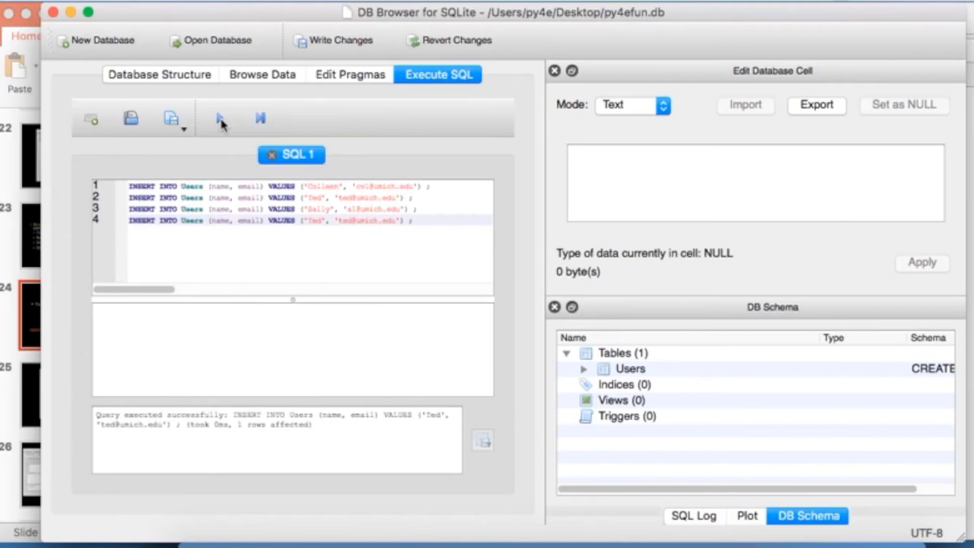
pyautogui.click(245, 81)
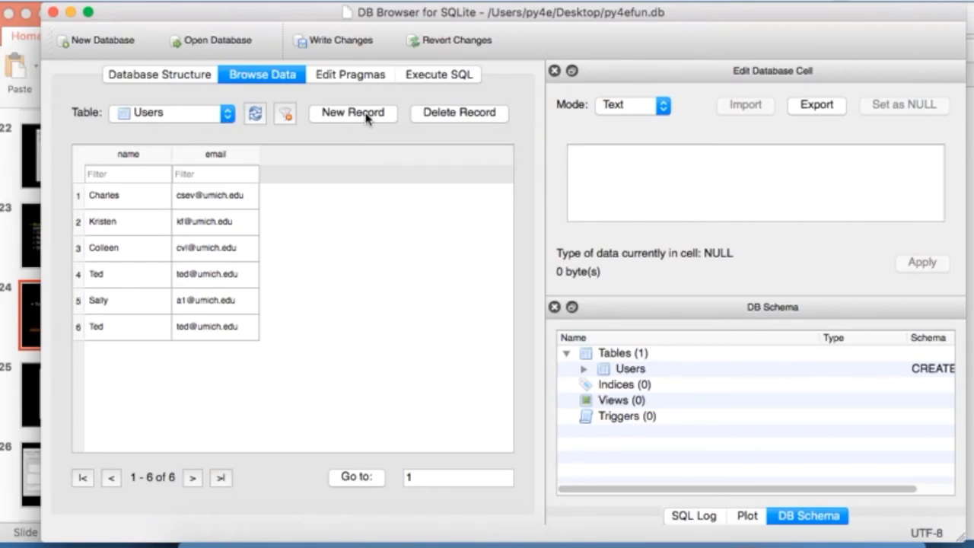
pyautogui.press('super+Tab')
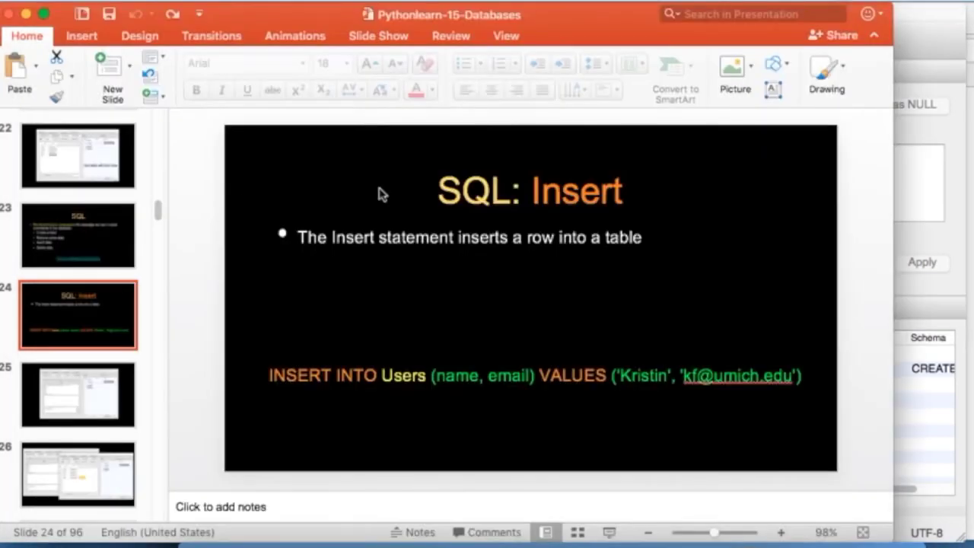
pyautogui.click(94, 385)
pyautogui.press('Down')
pyautogui.press('Down')
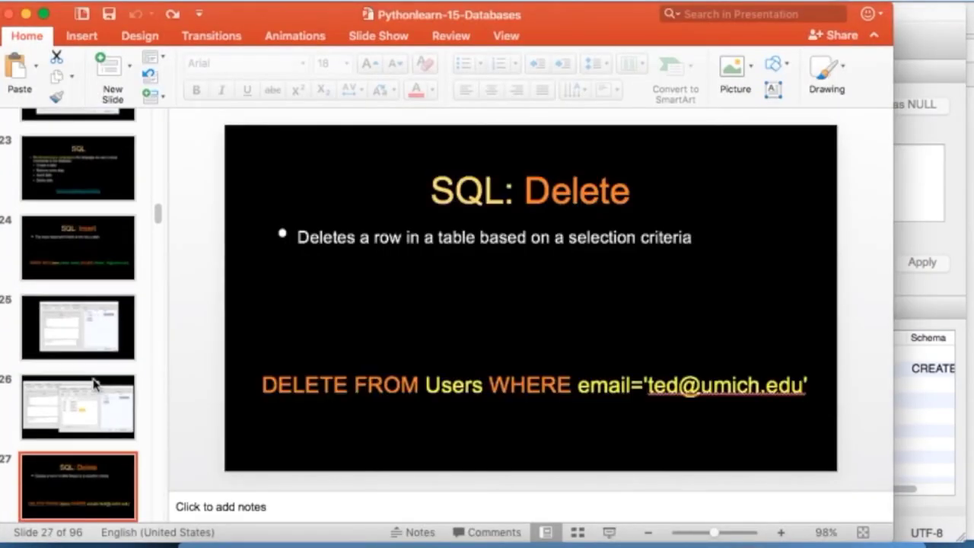
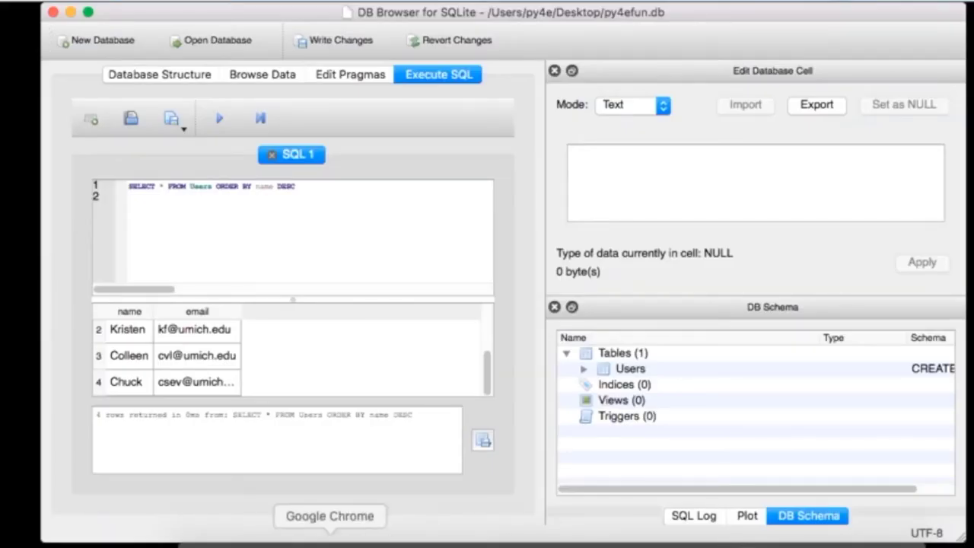
# Step: Scroll the handout to the Multi-Table SQL section and select the CREATE TABLE "Artist" statement
pyautogui.click(329, 542)
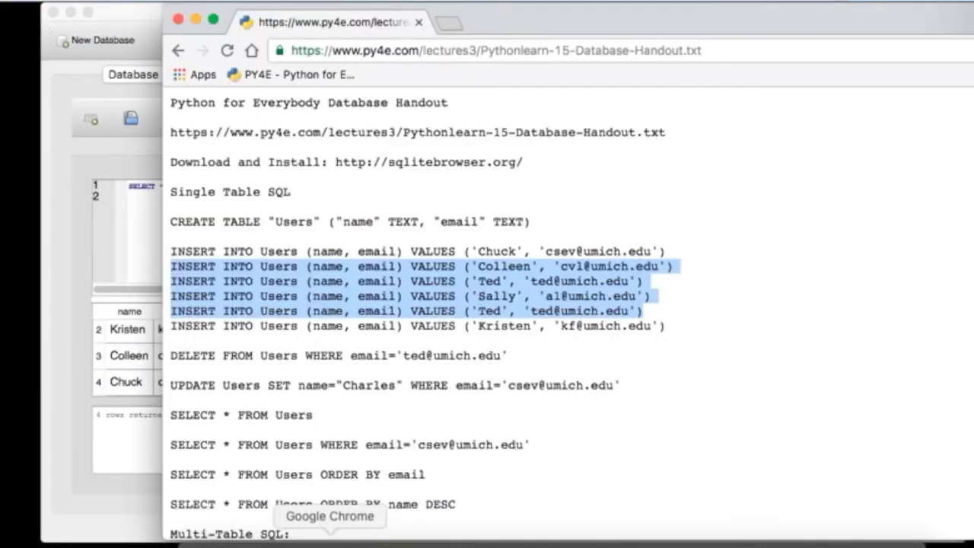
pyautogui.click(533, 379)
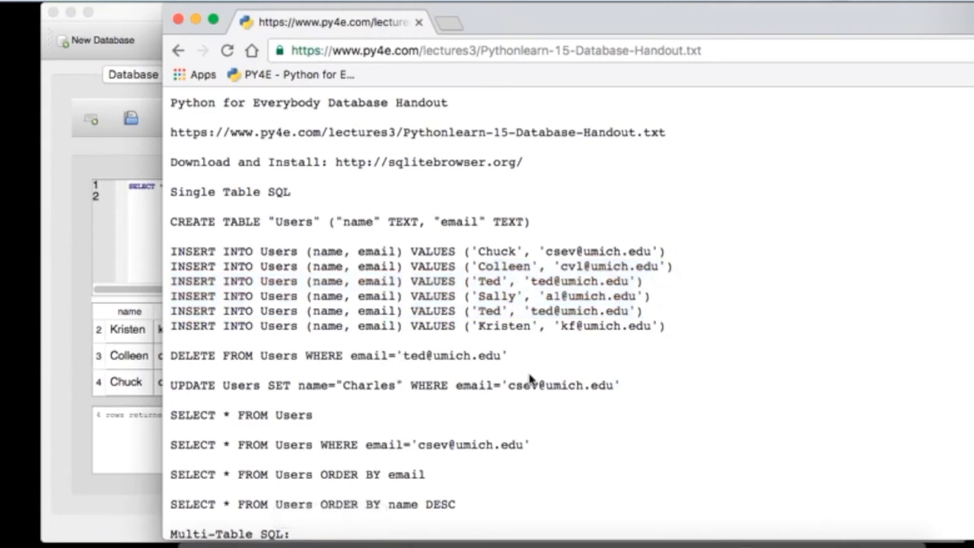
pyautogui.scroll(-5, 531, 379)
pyautogui.scroll(-3, 531, 379)
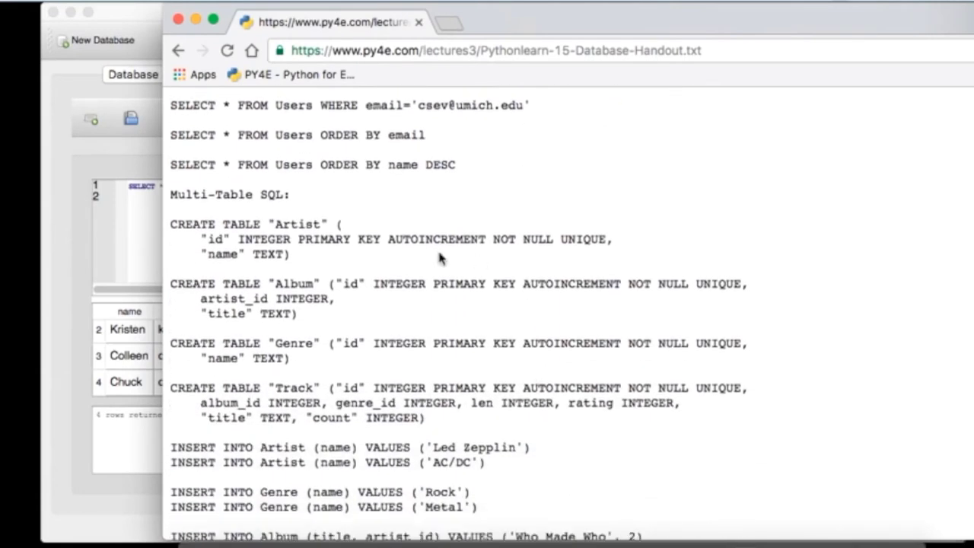
pyautogui.moveTo(293, 256); pyautogui.dragTo(175, 228)
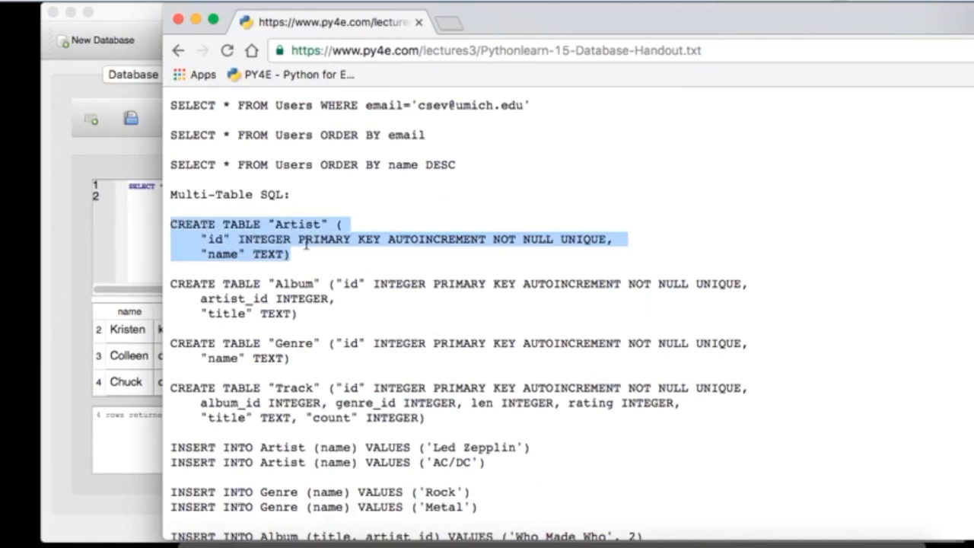
pyautogui.click(282, 243)
# Step: Highlight the id INTEGER and name TEXT column lines, reselect the whole statement, and clear the SQL editor
pyautogui.moveTo(202, 240); pyautogui.dragTo(607, 241)
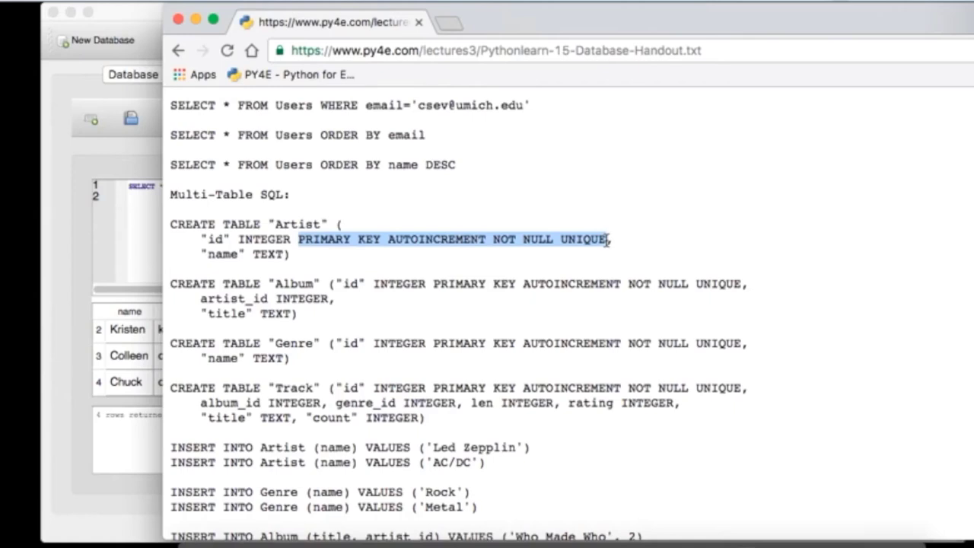
pyautogui.moveTo(202, 255); pyautogui.dragTo(278, 257)
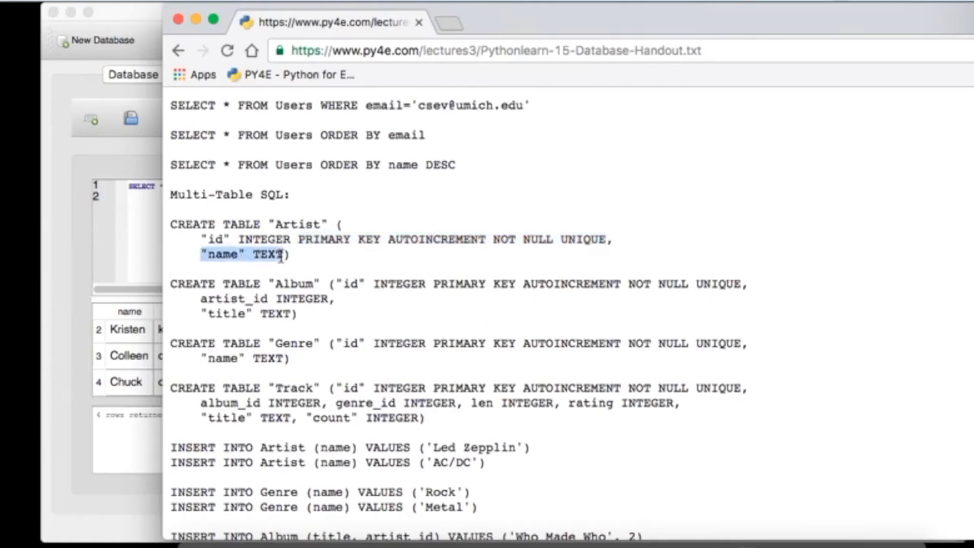
pyautogui.moveTo(303, 260); pyautogui.dragTo(141, 233)
pyautogui.press('super+c')
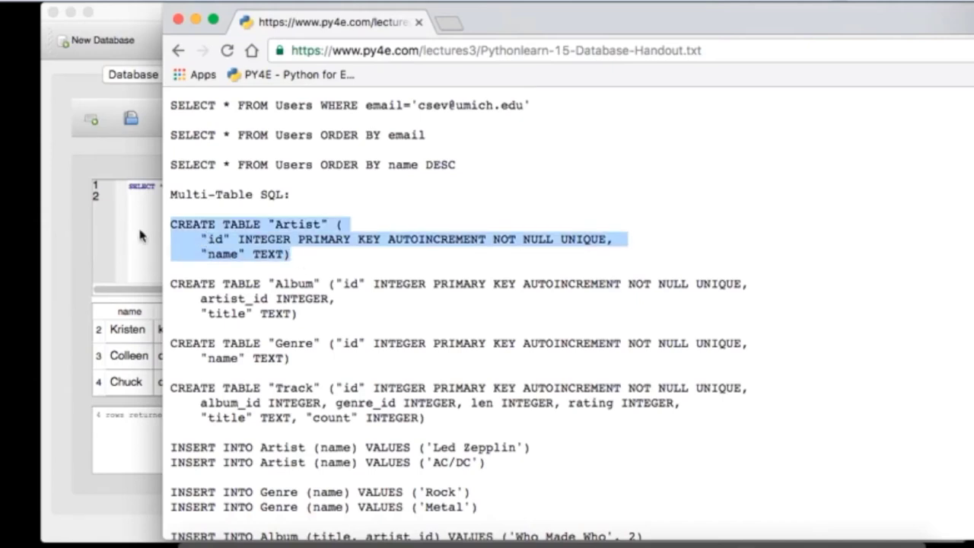
pyautogui.click(139, 236)
pyautogui.press('super+a')
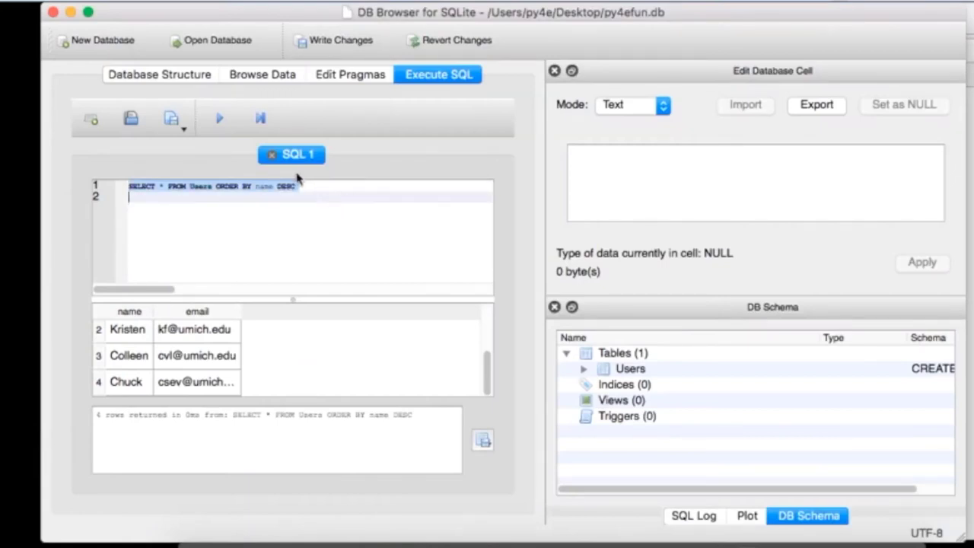
# Step: Paste and execute the CREATE TABLE "Artist" statement, then view Artist in the database structure
pyautogui.press('super+v')
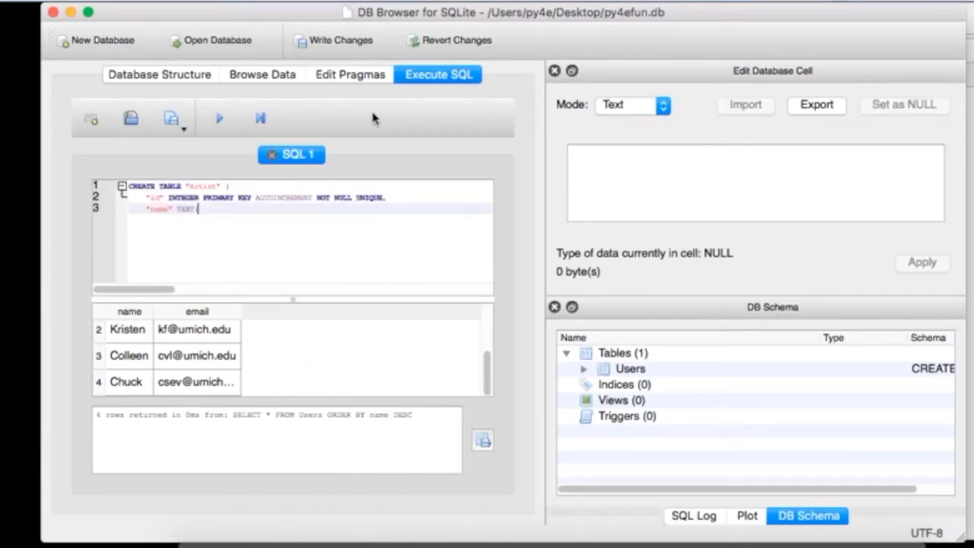
pyautogui.click(219, 122)
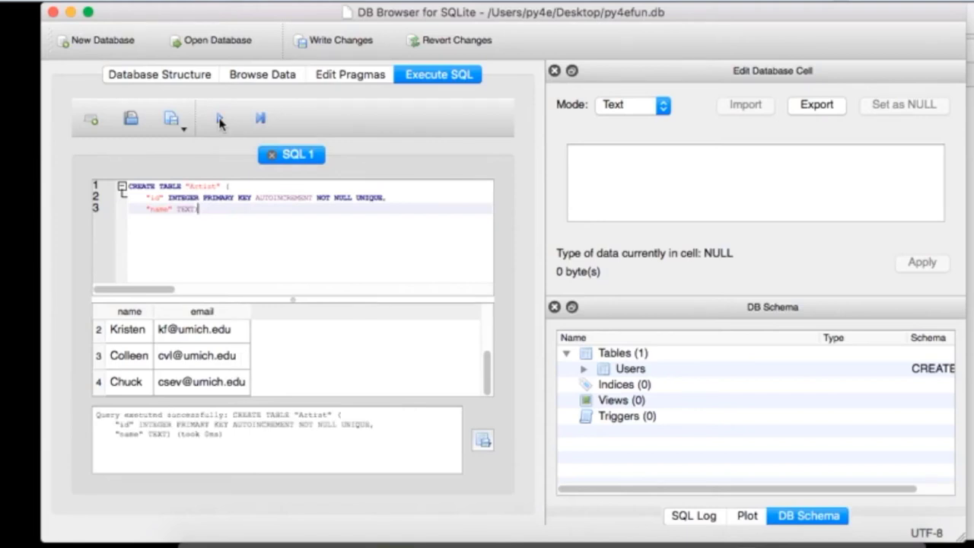
pyautogui.click(176, 75)
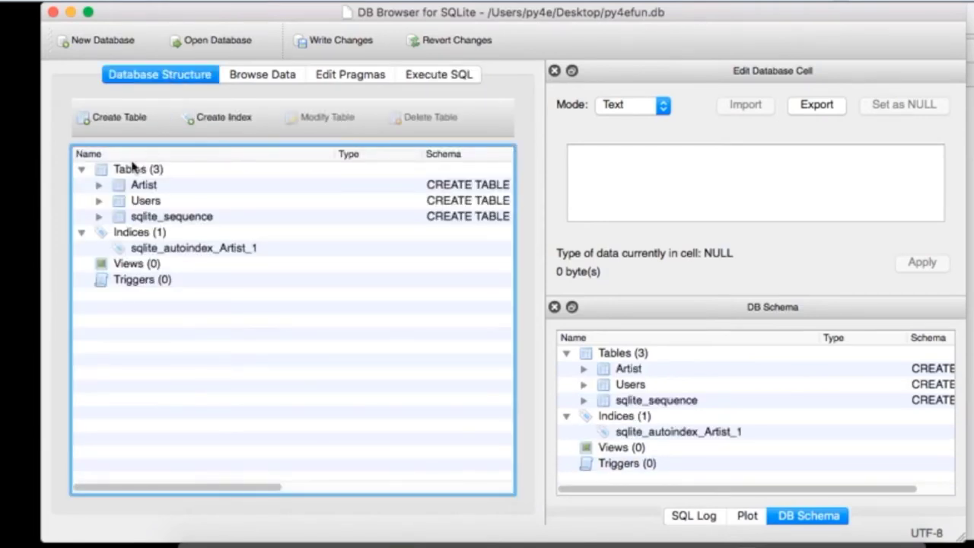
# Step: Delete the Users table and expand Artist to show its id and name columns
pyautogui.click(140, 203)
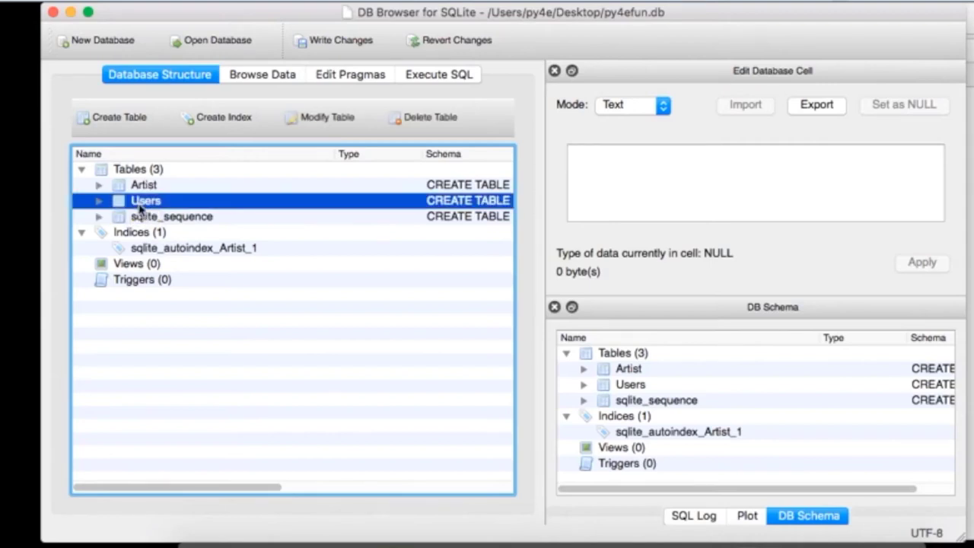
pyautogui.click(430, 119)
pyautogui.click(627, 293)
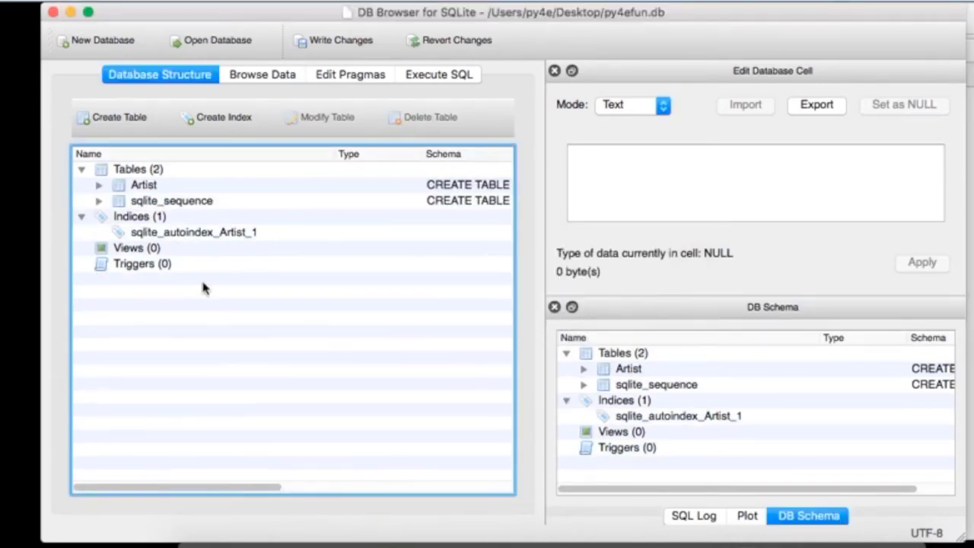
pyautogui.click(98, 186)
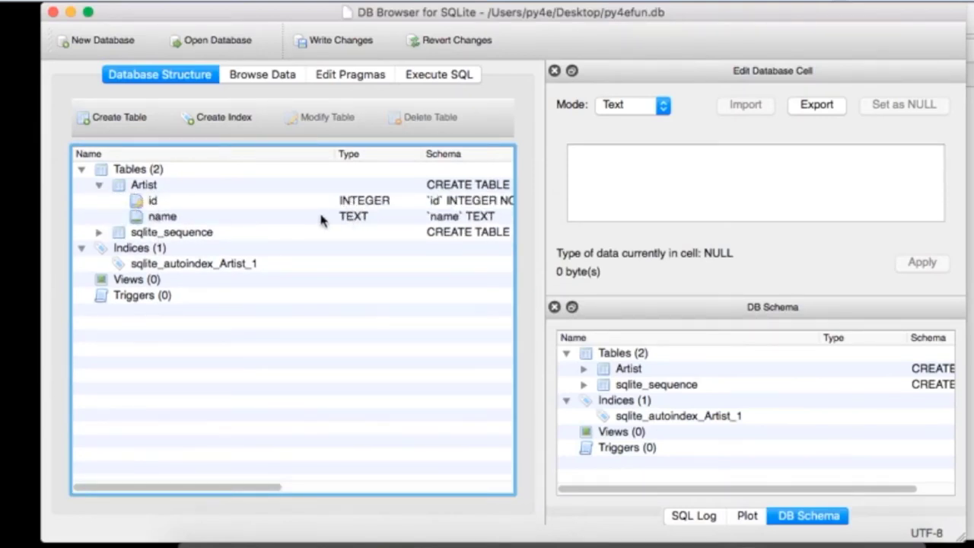
pyautogui.press('super+Tab')
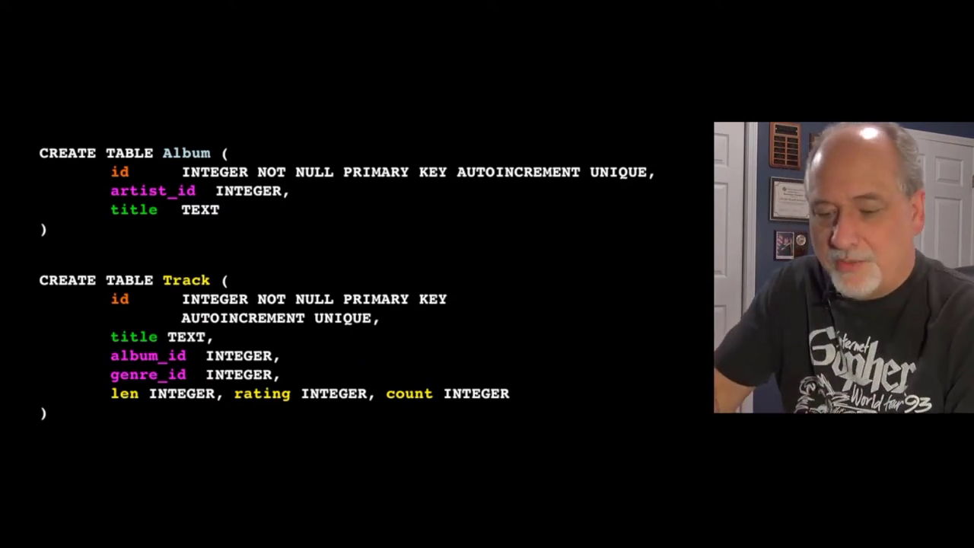
# Step: Ink an arrow and label beside the Album table's artist_id line, tick artist_id and title, then erase all ink
pyautogui.press('1')
pyautogui.moveTo(320, 196); pyautogui.dragTo(332, 202)
pyautogui.moveTo(301, 200)
pyautogui.mouseDown()
pyautogui.moveTo(297, 187)
pyautogui.moveTo(317, 183)
pyautogui.mouseUp()
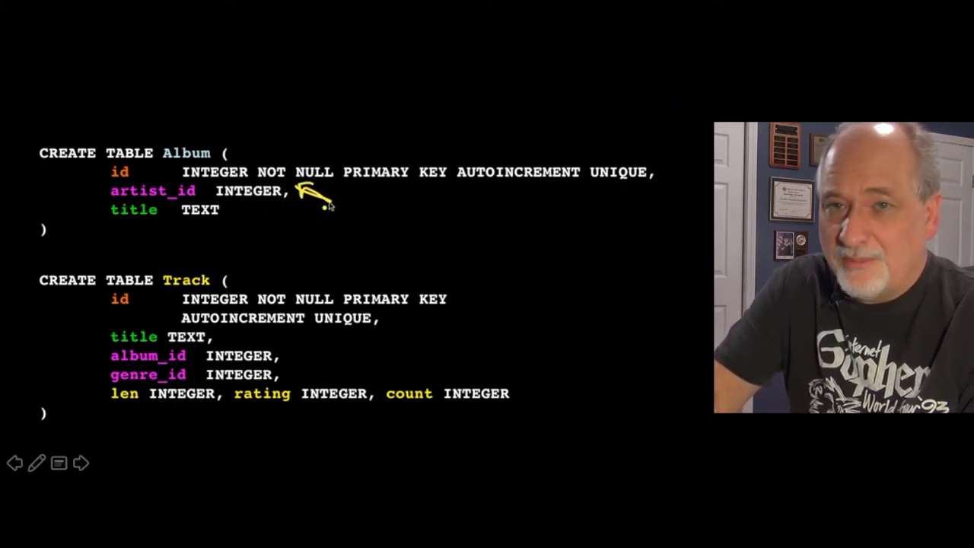
pyautogui.moveTo(297, 193)
pyautogui.mouseDown()
pyautogui.moveTo(476, 213)
pyautogui.moveTo(485, 229)
pyautogui.moveTo(511, 195)
pyautogui.mouseUp()
pyautogui.moveTo(504, 201)
pyautogui.mouseDown()
pyautogui.moveTo(537, 191)
pyautogui.moveTo(567, 216)
pyautogui.mouseUp()
pyautogui.moveTo(584, 206); pyautogui.dragTo(549, 211)
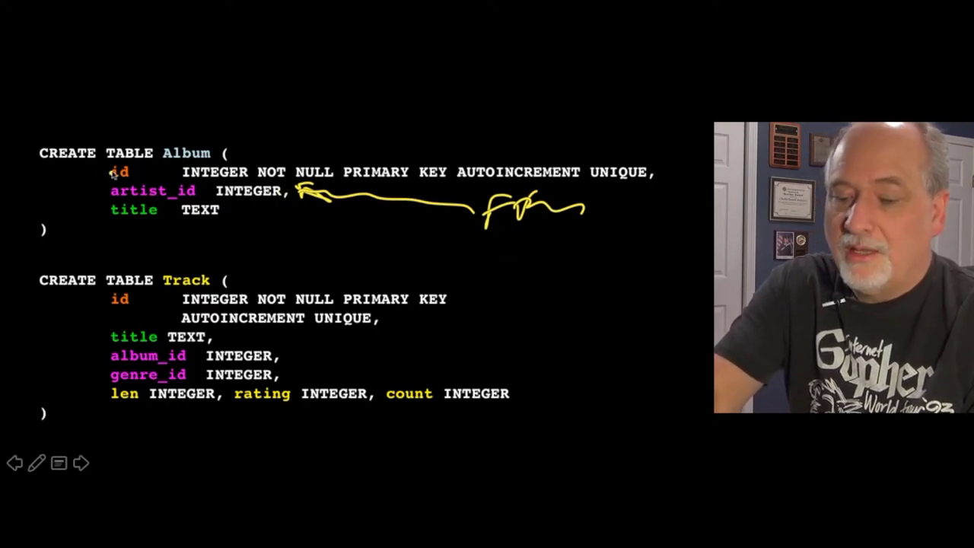
pyautogui.moveTo(84, 198); pyautogui.dragTo(101, 177)
pyautogui.moveTo(83, 219); pyautogui.dragTo(100, 208)
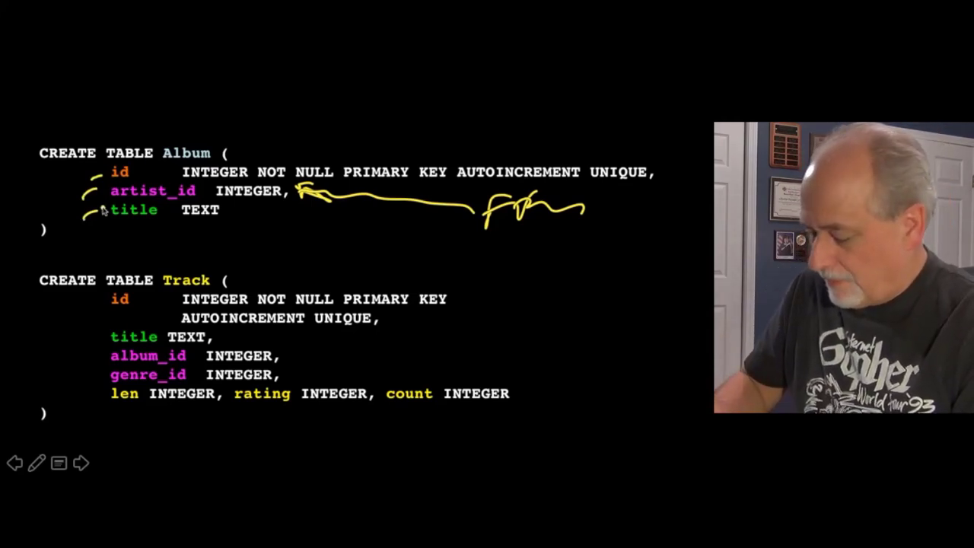
pyautogui.press('e')
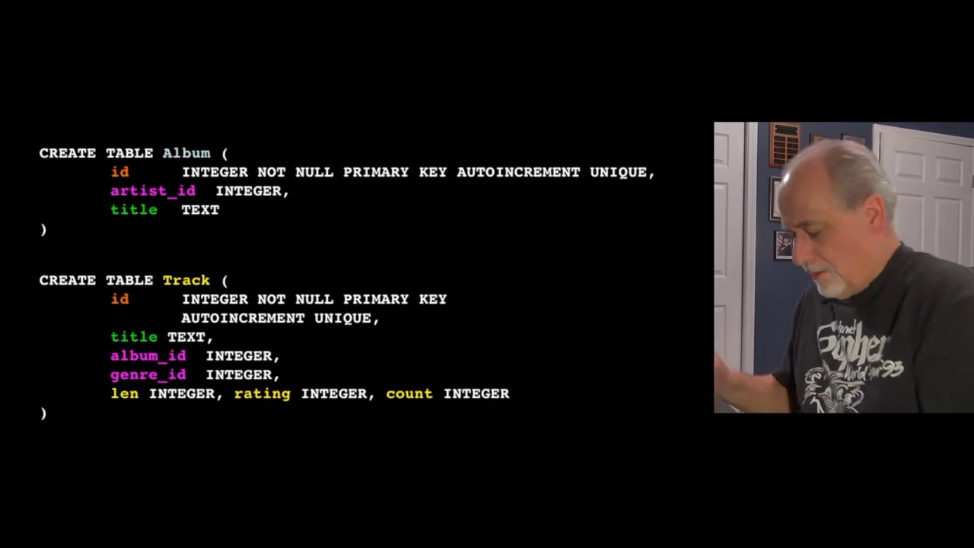
pyautogui.press('super+Tab')
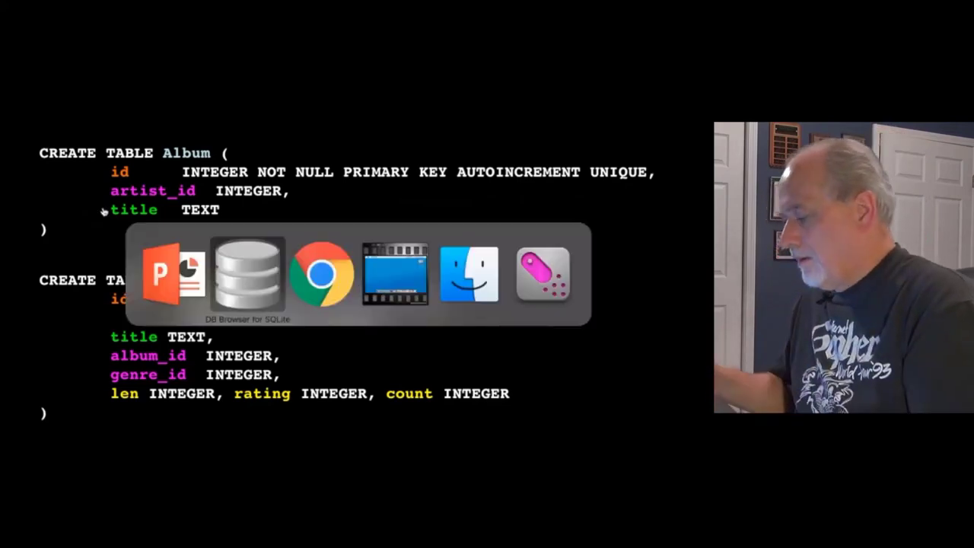
# Step: Copy the handout's CREATE TABLE "Album" statement and execute it in the SQL editor
pyautogui.press('super+Tab')
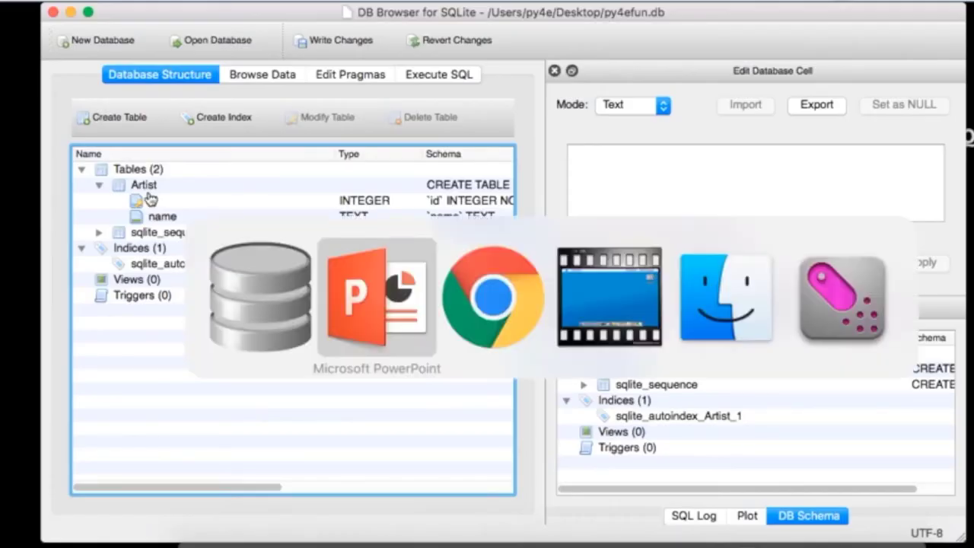
pyautogui.press('super+Tab')
pyautogui.click(338, 283)
pyautogui.moveTo(320, 318); pyautogui.dragTo(169, 280)
pyautogui.press('super+c')
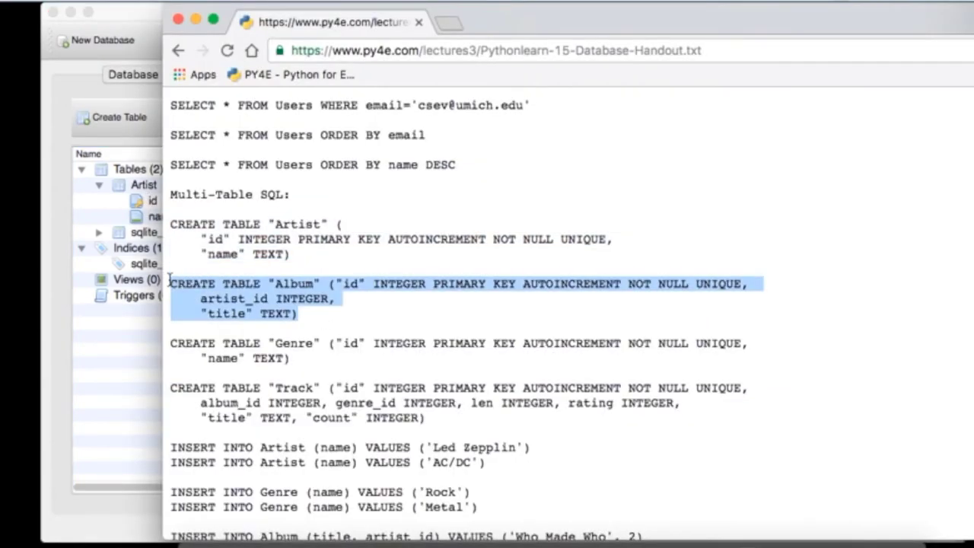
pyautogui.click(104, 240)
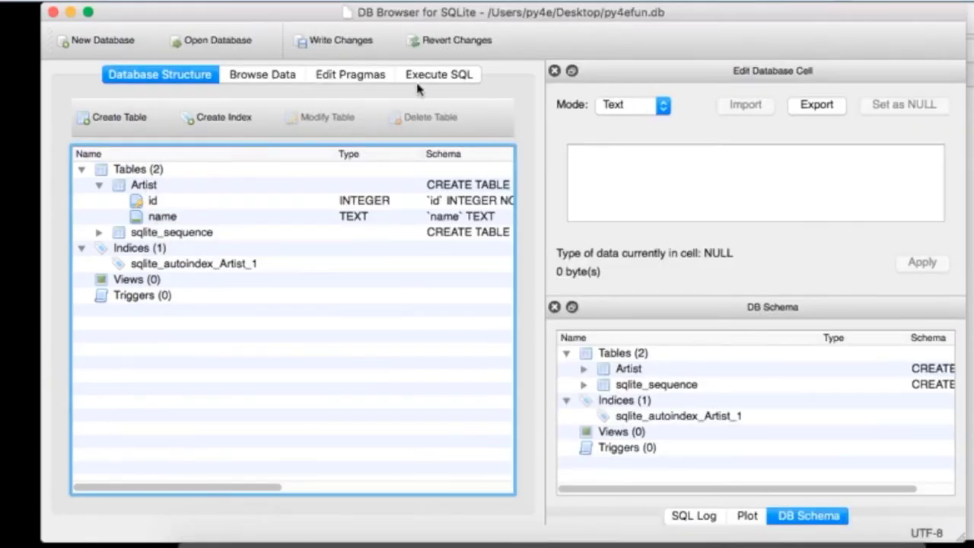
pyautogui.click(440, 75)
pyautogui.press('super+a')
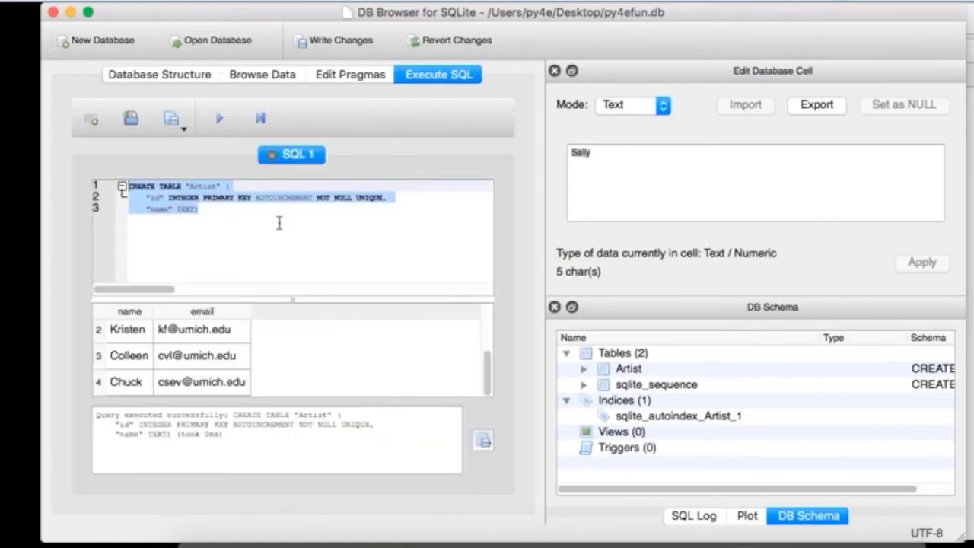
pyautogui.press('super+v')
pyautogui.click(219, 118)
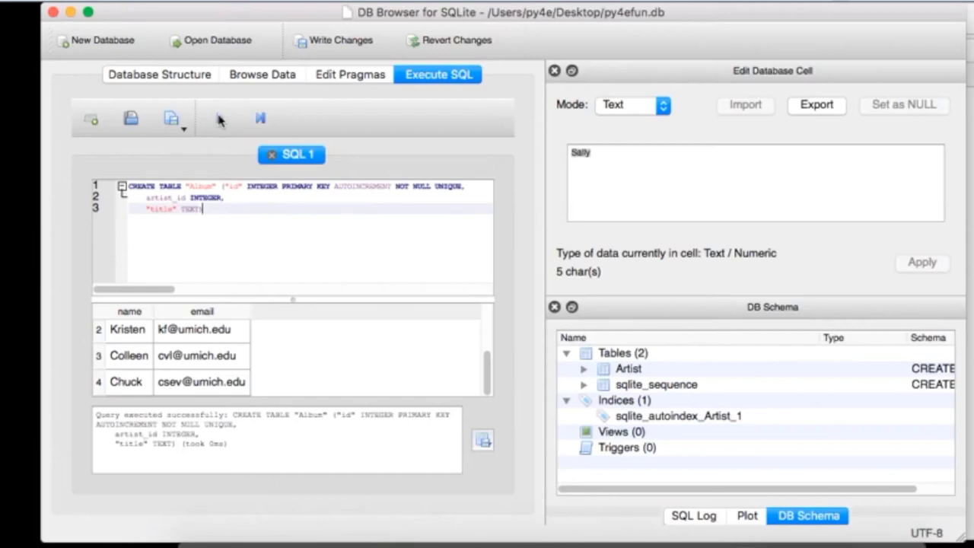
# Step: Copy the Genre CREATE TABLE statement from the handout and execute it in place of the Album SQL
pyautogui.press('super+Tab')
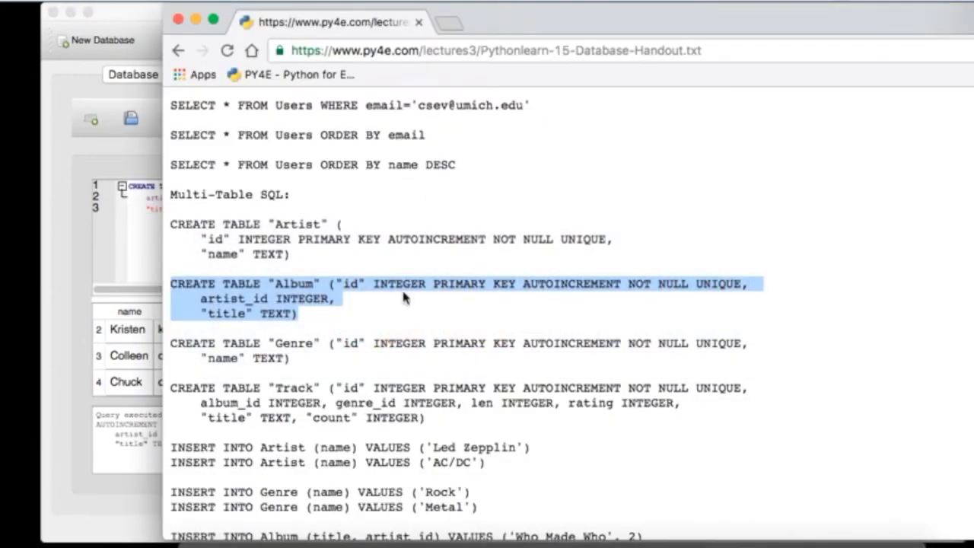
pyautogui.moveTo(301, 352); pyautogui.dragTo(162, 348)
pyautogui.press('super+c')
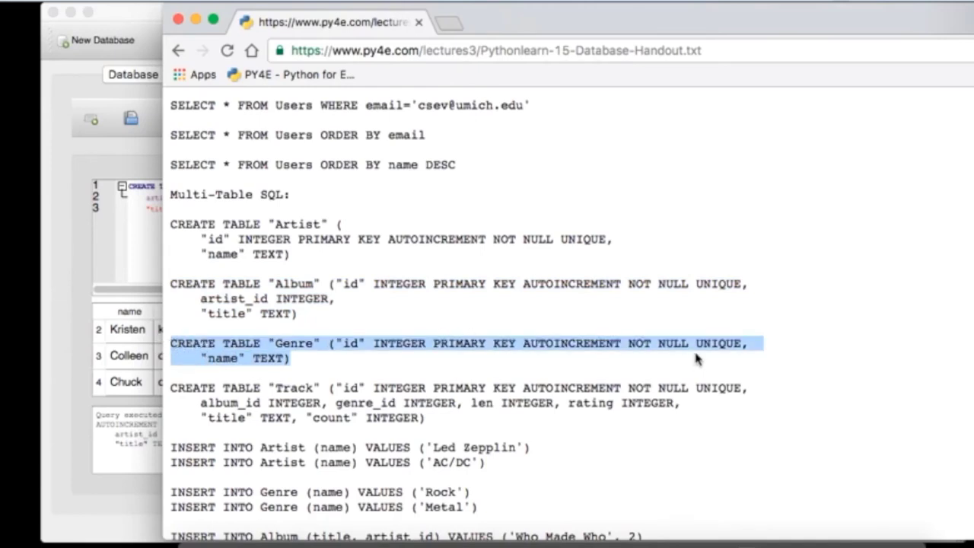
pyautogui.click(126, 260)
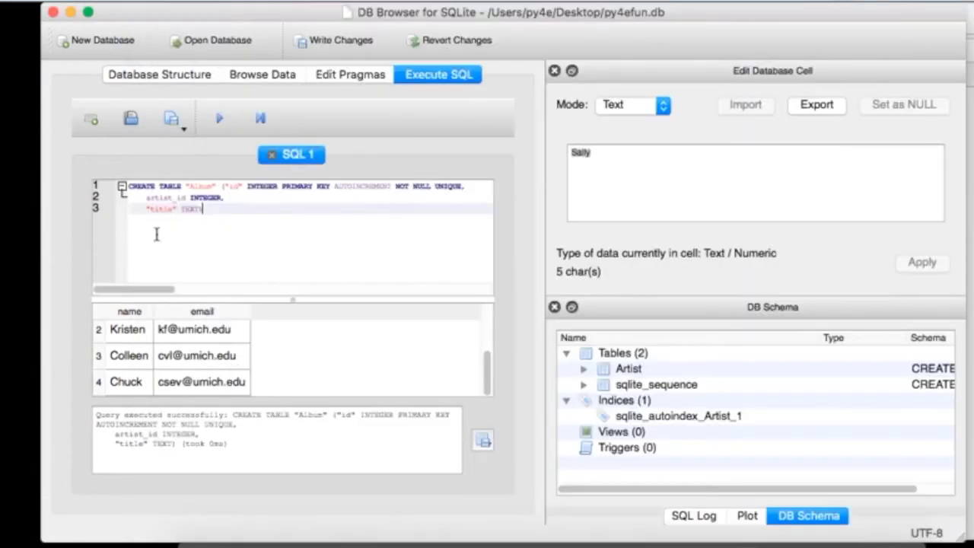
pyautogui.click(205, 197)
pyautogui.press('super+a')
pyautogui.press('super+v')
pyautogui.click(220, 118)
pyautogui.press('super+Tab')
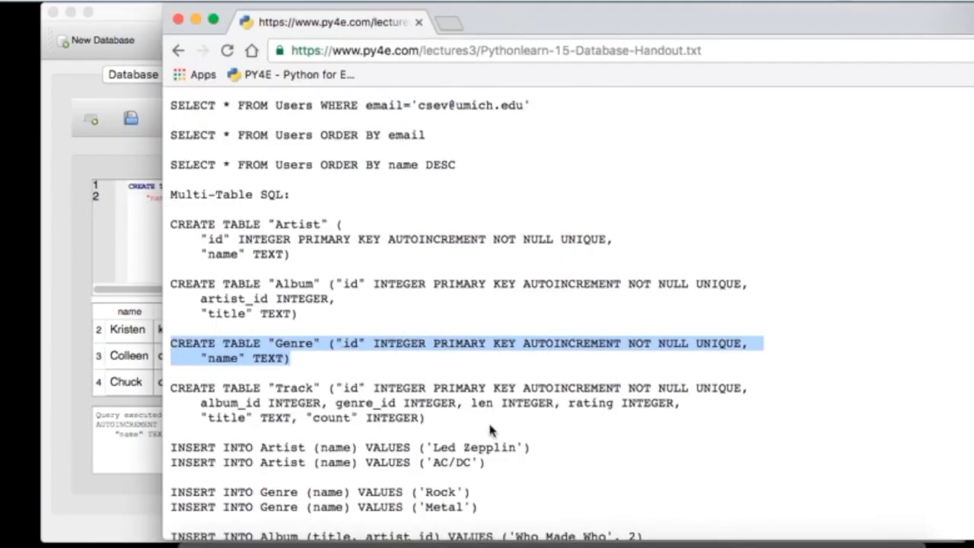
pyautogui.click(491, 430)
pyautogui.click(59, 315)
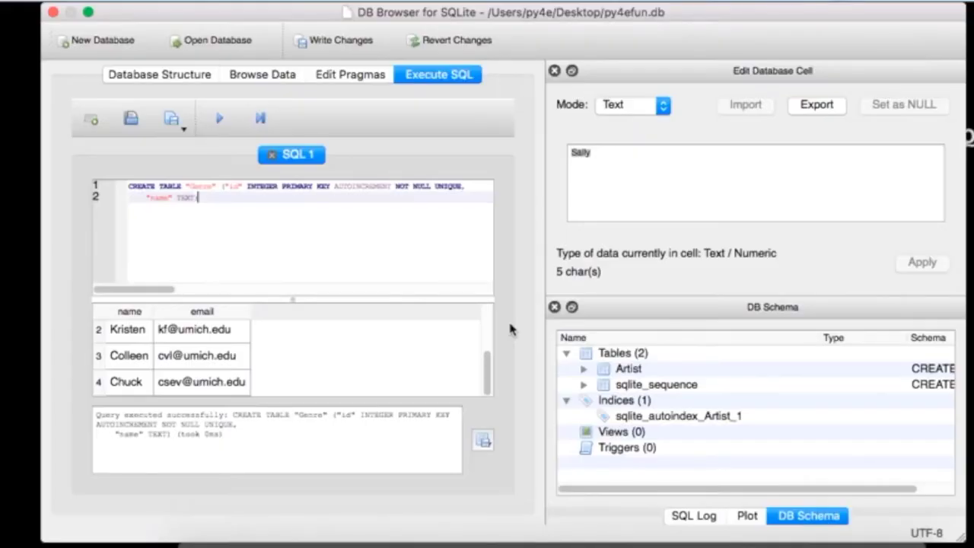
pyautogui.press('super+Tab')
# Step: Copy the handout's Track CREATE TABLE statement and execute it in the SQL editor
pyautogui.click(466, 309)
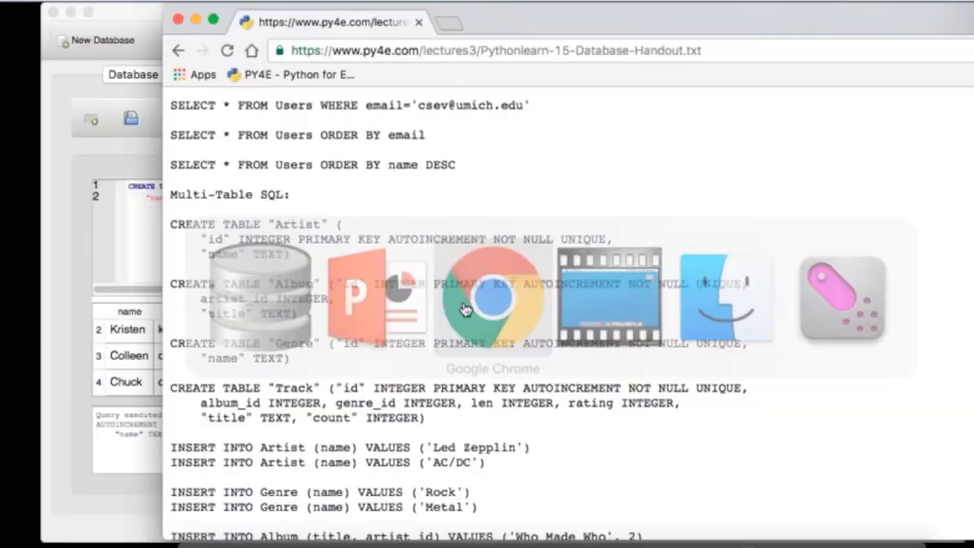
pyautogui.scroll(-3, 455, 334)
pyautogui.moveTo(451, 336); pyautogui.dragTo(164, 306)
pyautogui.press('super+c')
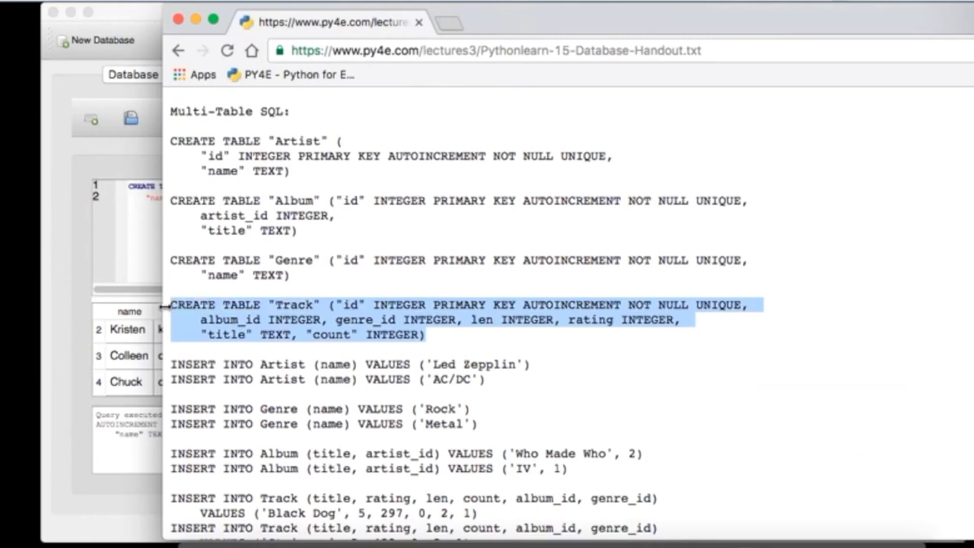
pyautogui.click(126, 261)
pyautogui.press('super+a')
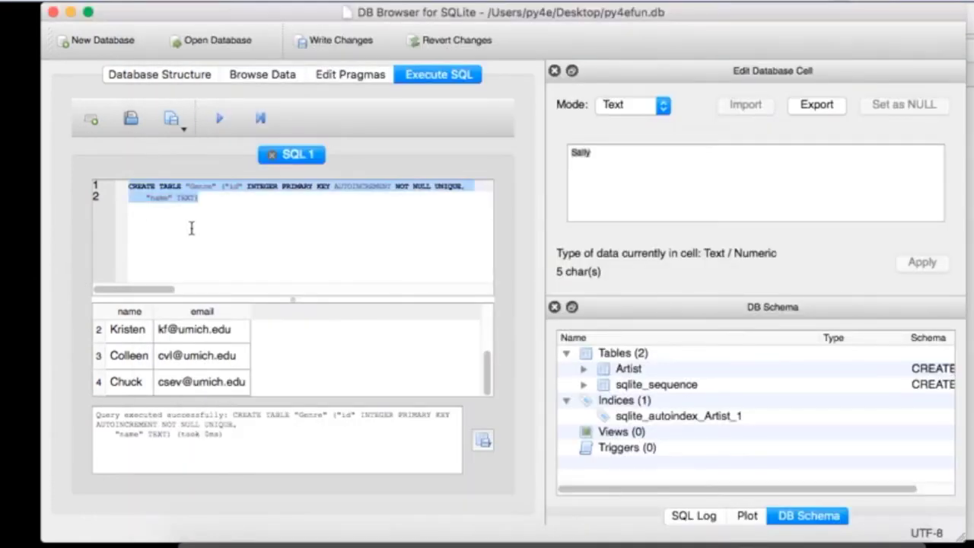
pyautogui.press('super+v')
pyautogui.click(219, 118)
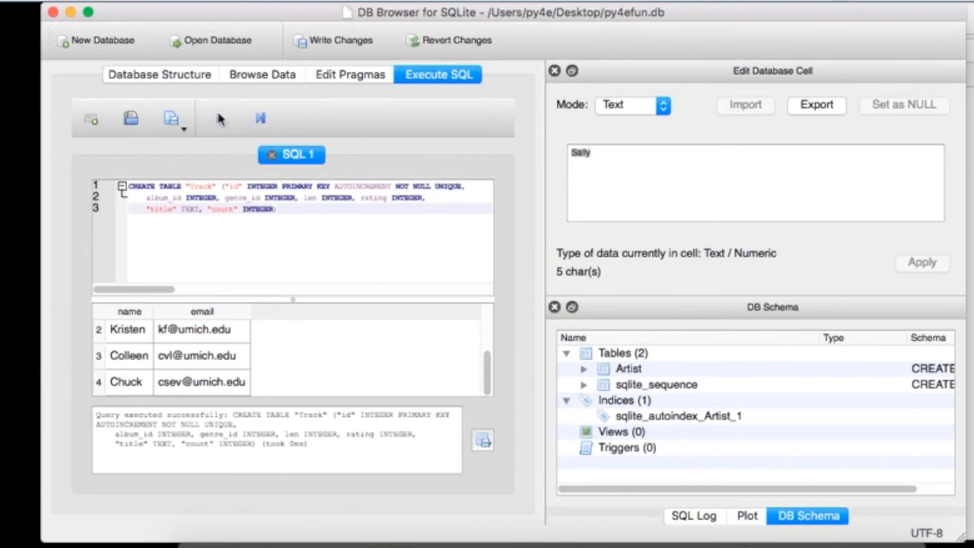
# Step: Expand Album, Artist, Genre and Track in the database structure to inspect their columns
pyautogui.click(198, 79)
pyautogui.click(99, 185)
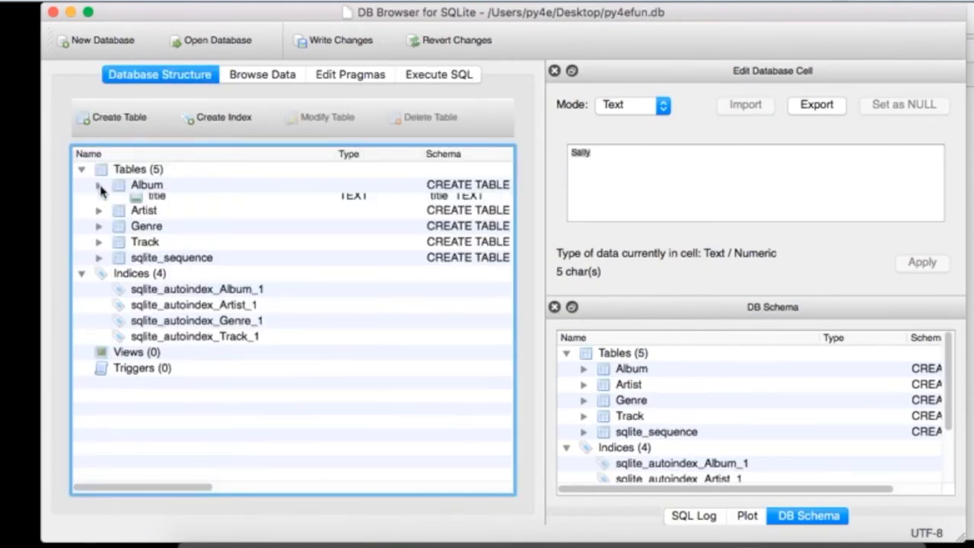
pyautogui.click(99, 248)
pyautogui.click(99, 295)
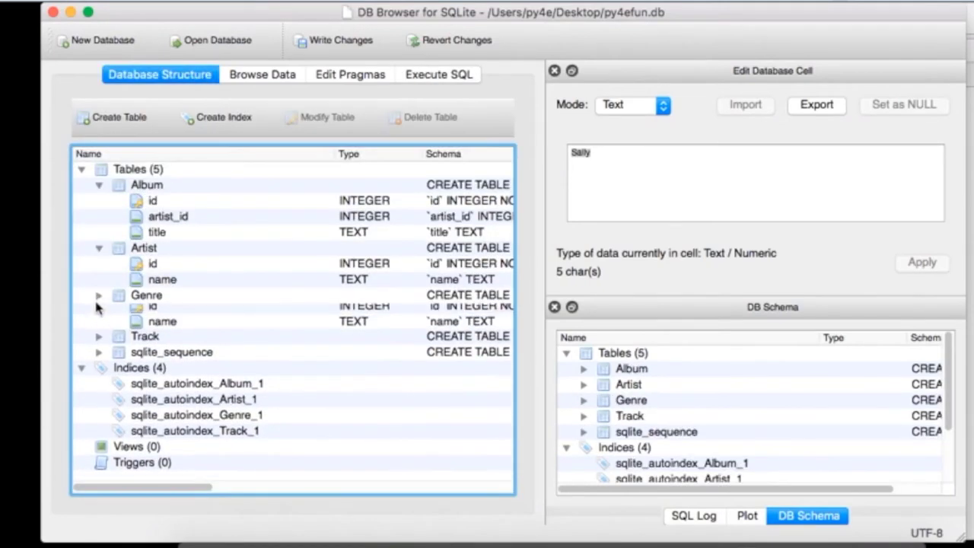
pyautogui.click(99, 343)
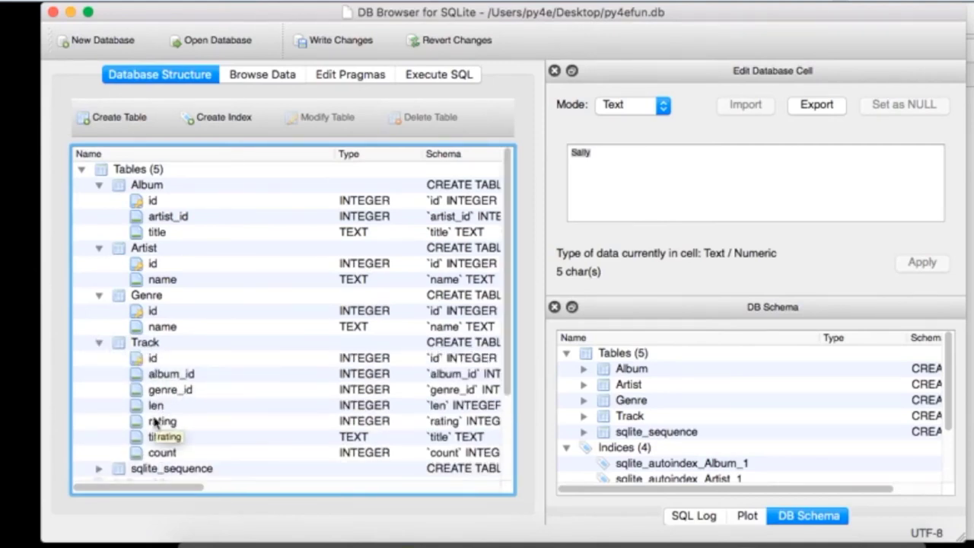
pyautogui.press('super+Tab')
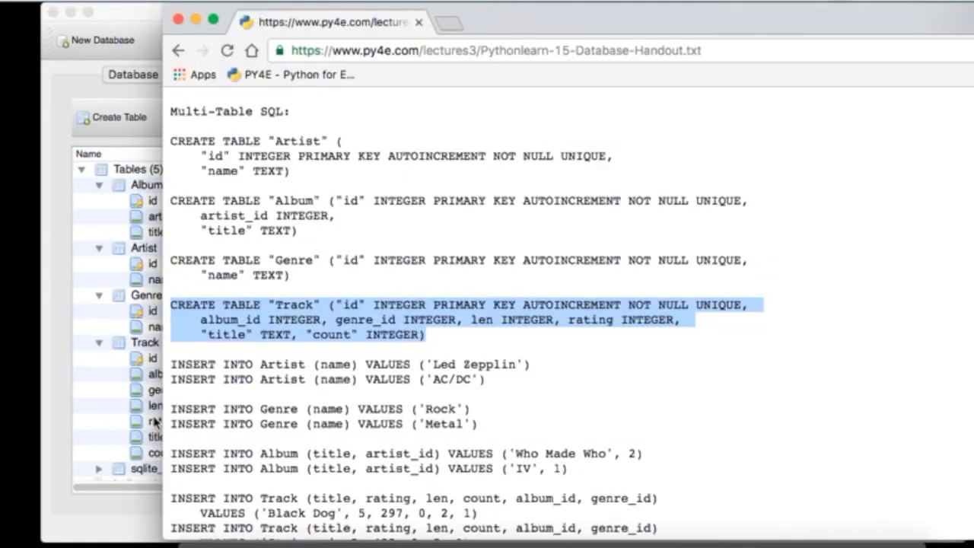
pyautogui.press('super+Tab')
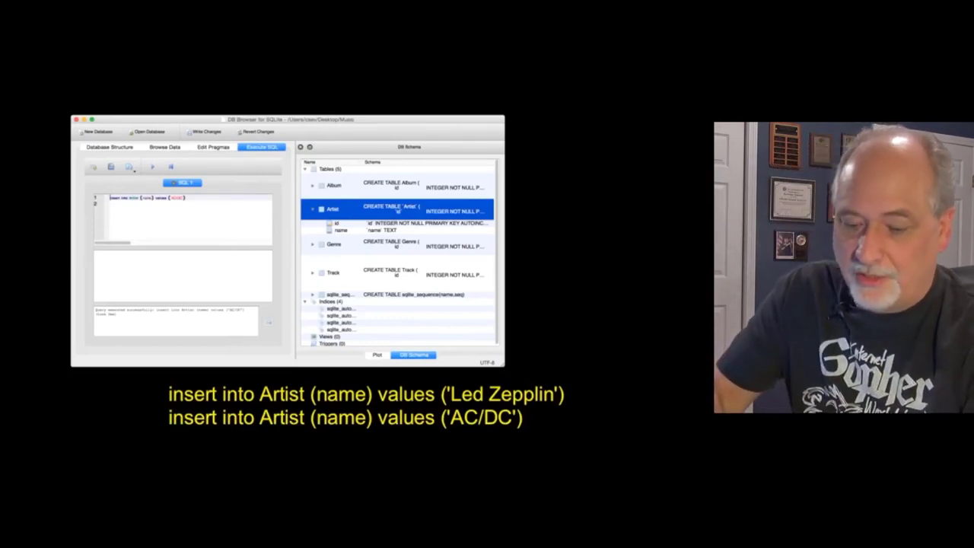
pyautogui.press('2')
pyautogui.moveTo(169, 373); pyautogui.dragTo(259, 377)
pyautogui.moveTo(288, 375); pyautogui.dragTo(293, 341)
pyautogui.moveTo(321, 373)
pyautogui.mouseDown()
pyautogui.moveTo(341, 364)
pyautogui.moveTo(372, 388)
pyautogui.mouseUp()
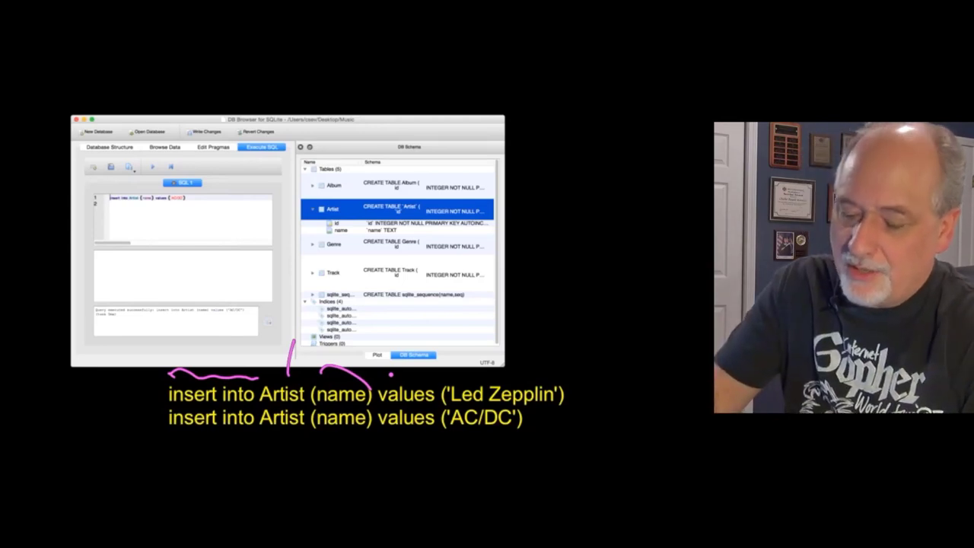
pyautogui.moveTo(511, 378); pyautogui.dragTo(399, 351)
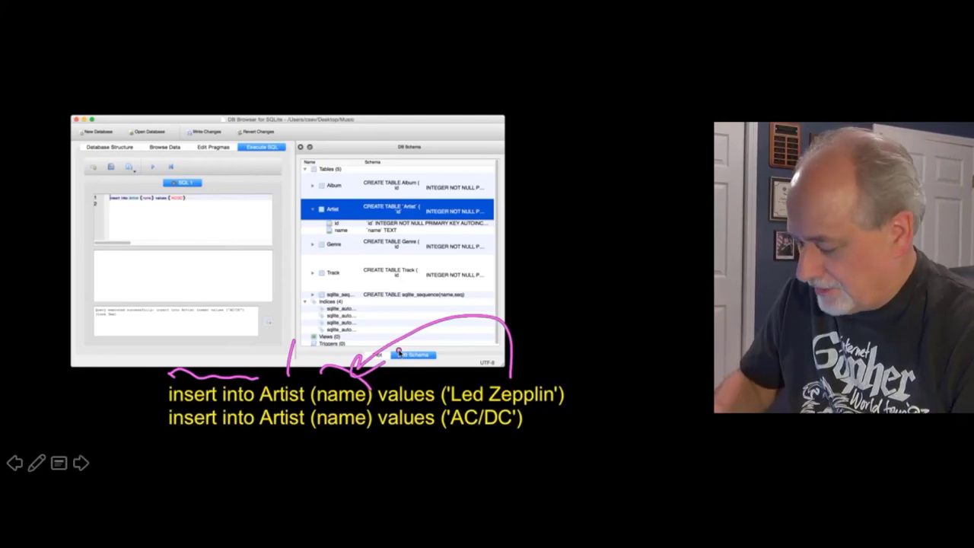
pyautogui.press('e')
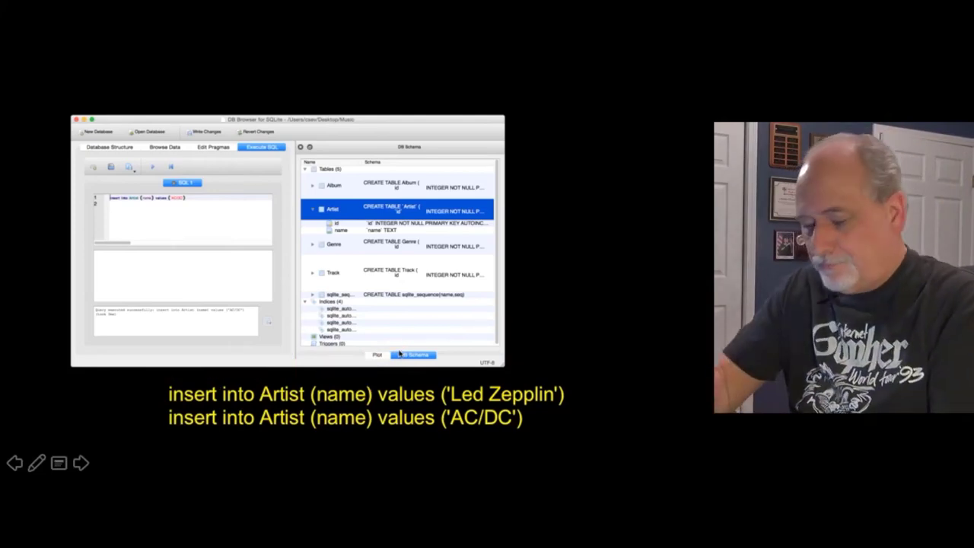
pyautogui.press('super+Tab')
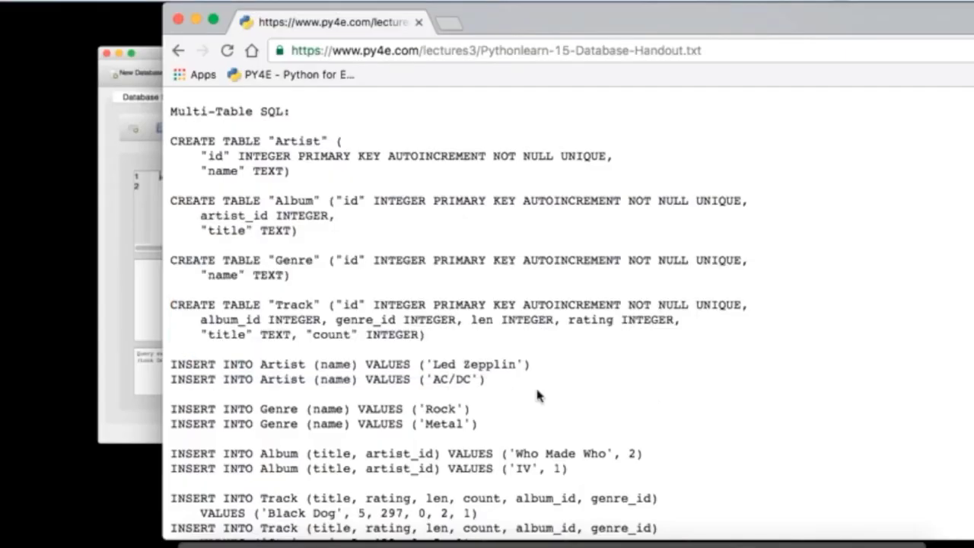
# Step: Insert Led Zepplin into the Artist table by running the handout's INSERT statement
pyautogui.tripleClick(526, 365)
pyautogui.press('super+c')
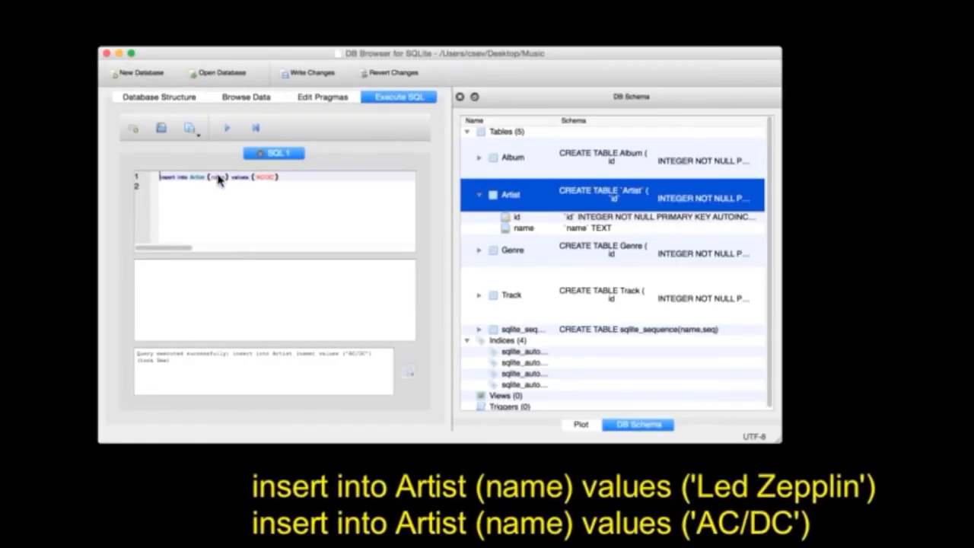
pyautogui.press('super+Tab')
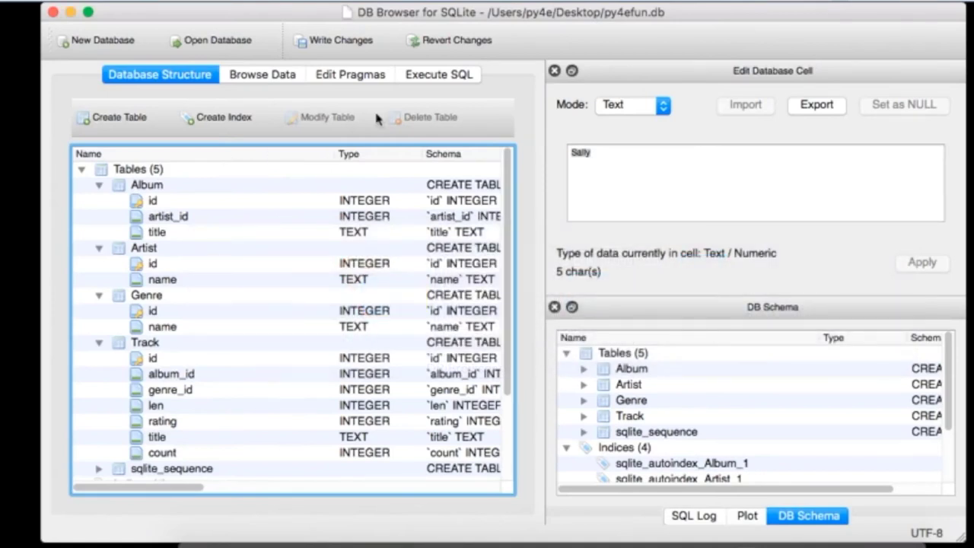
pyautogui.click(438, 74)
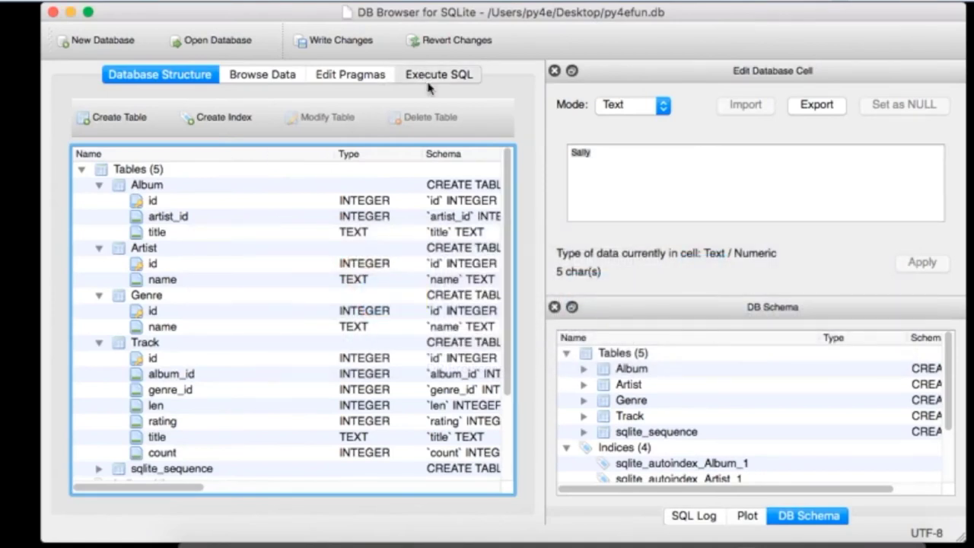
pyautogui.moveTo(333, 221); pyautogui.dragTo(120, 182)
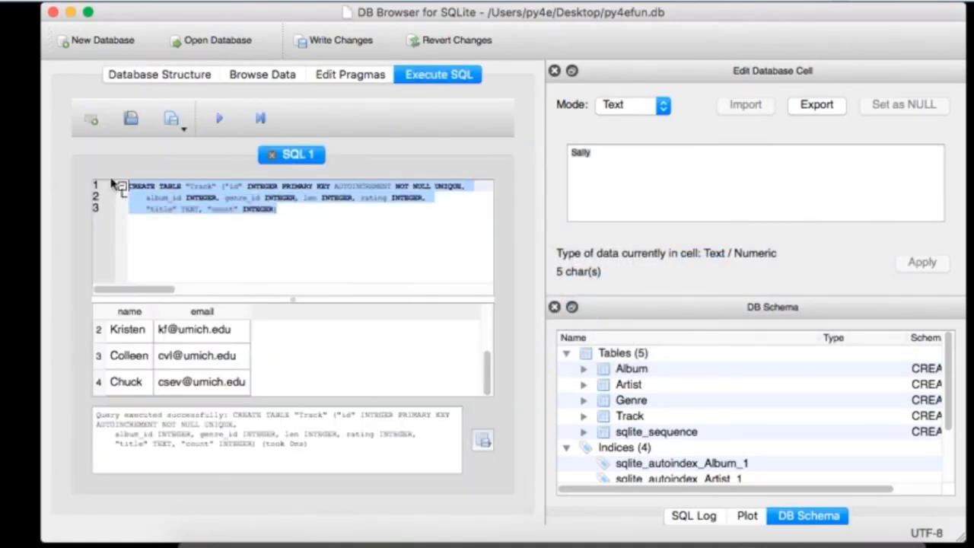
pyautogui.press('super+v')
pyautogui.click(220, 118)
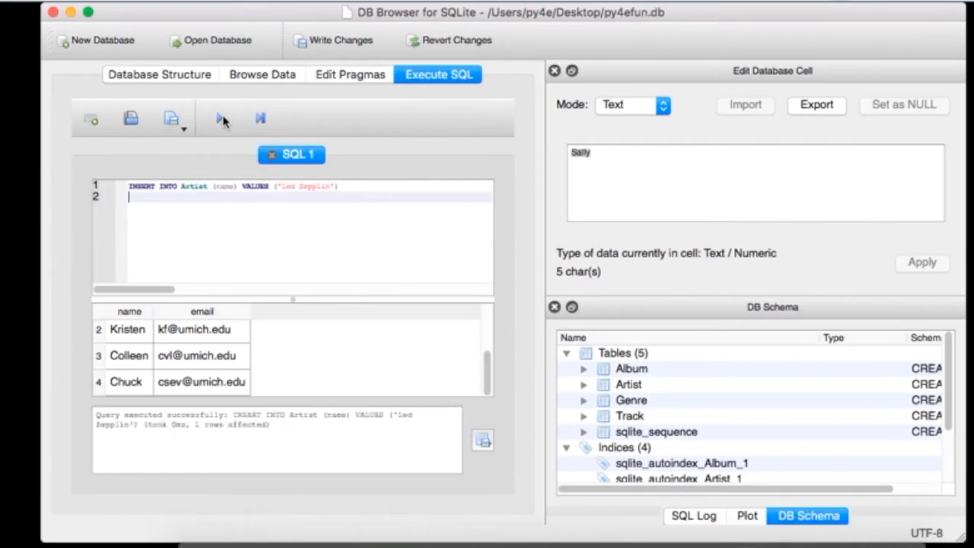
# Step: Browse the Artist table's data, showing the single row id 1, Led Zepplin
pyautogui.click(189, 76)
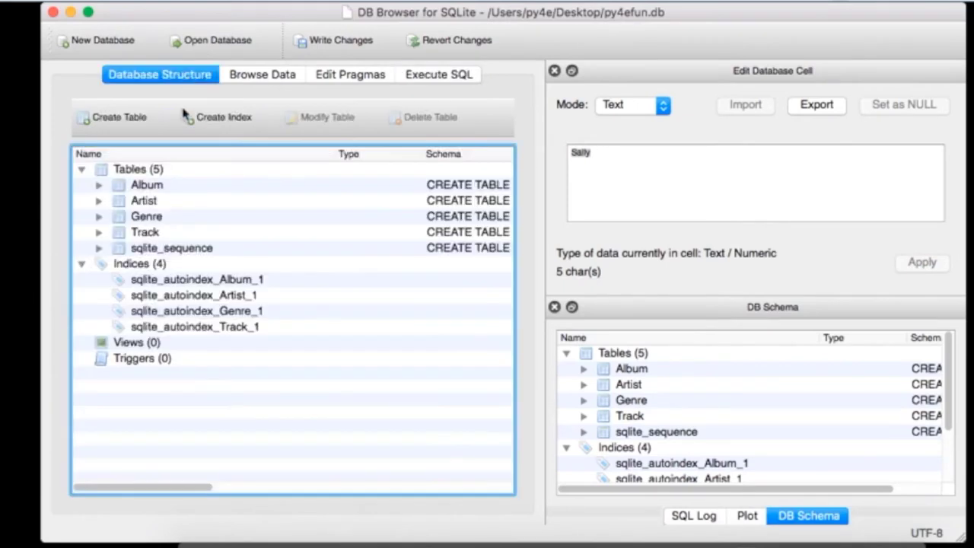
pyautogui.click(265, 74)
pyautogui.click(174, 119)
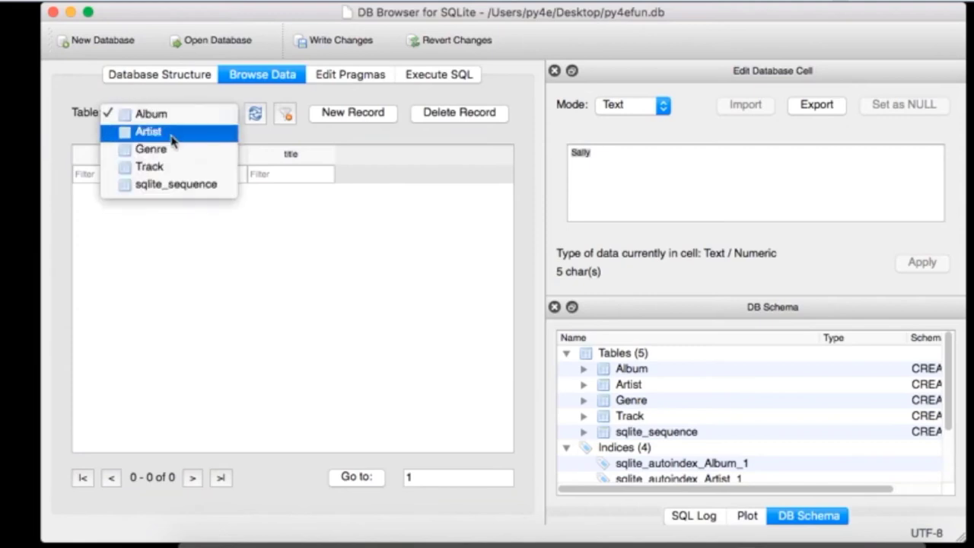
pyautogui.click(172, 137)
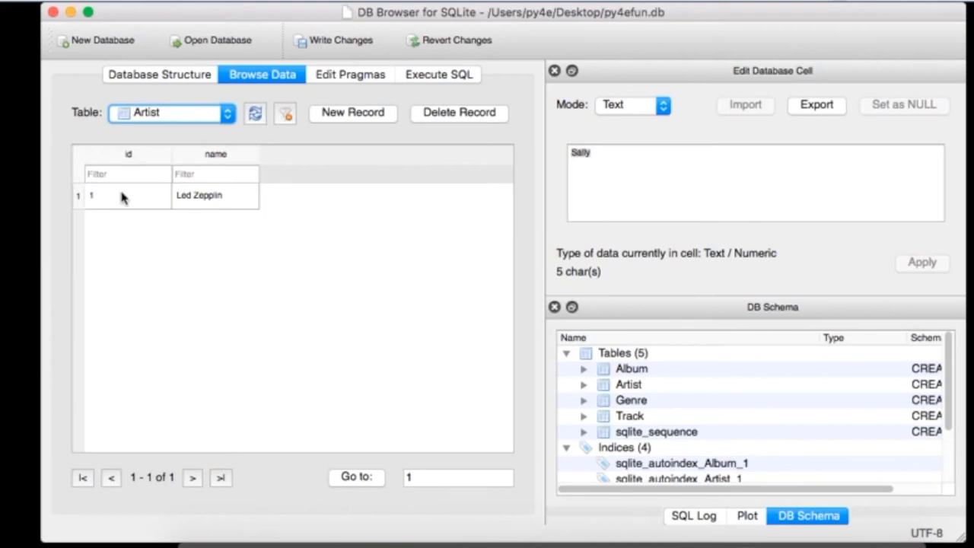
pyautogui.press('super+Tab')
pyautogui.press('super+Tab')
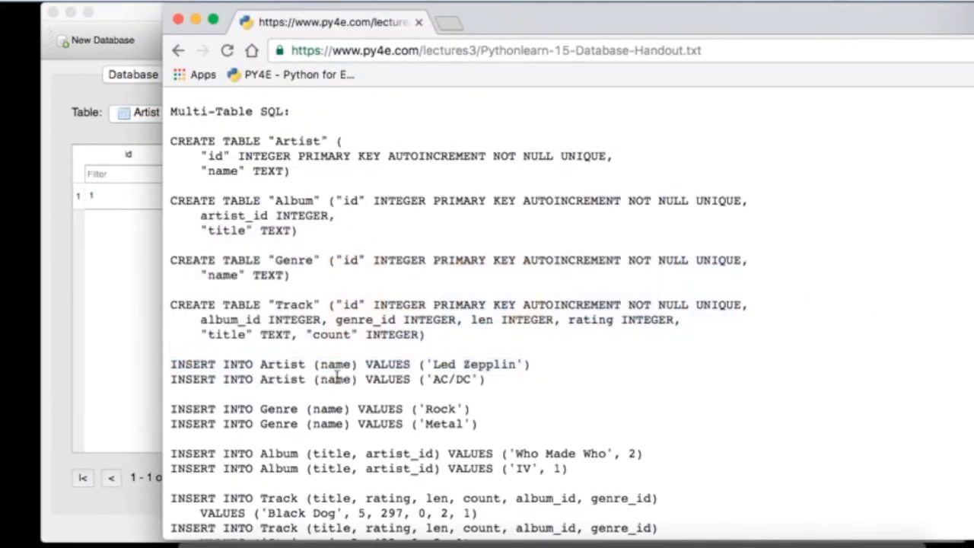
# Step: Run the handout's AC/DC INSERT statement in the SQL editor
pyautogui.tripleClick(337, 378)
pyautogui.press('super+c')
pyautogui.click(107, 333)
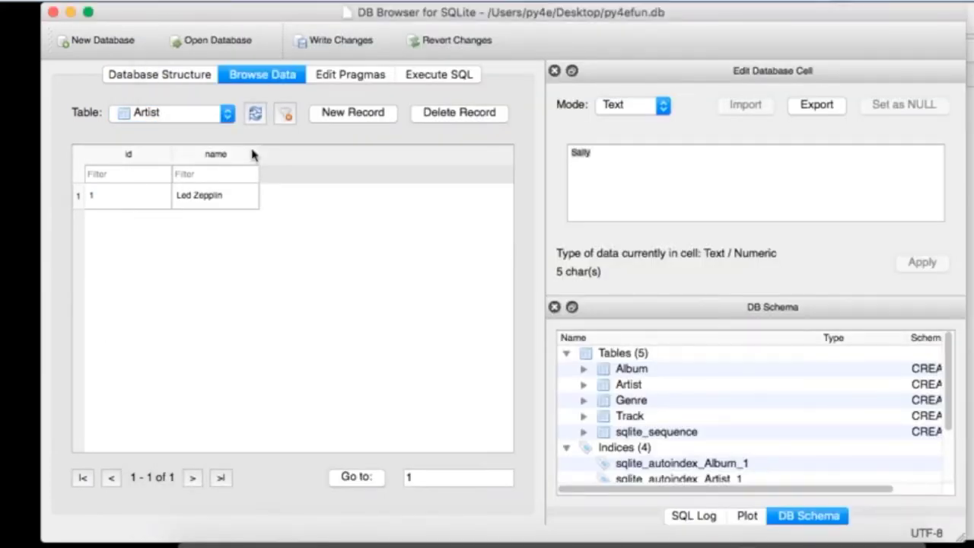
pyautogui.click(430, 77)
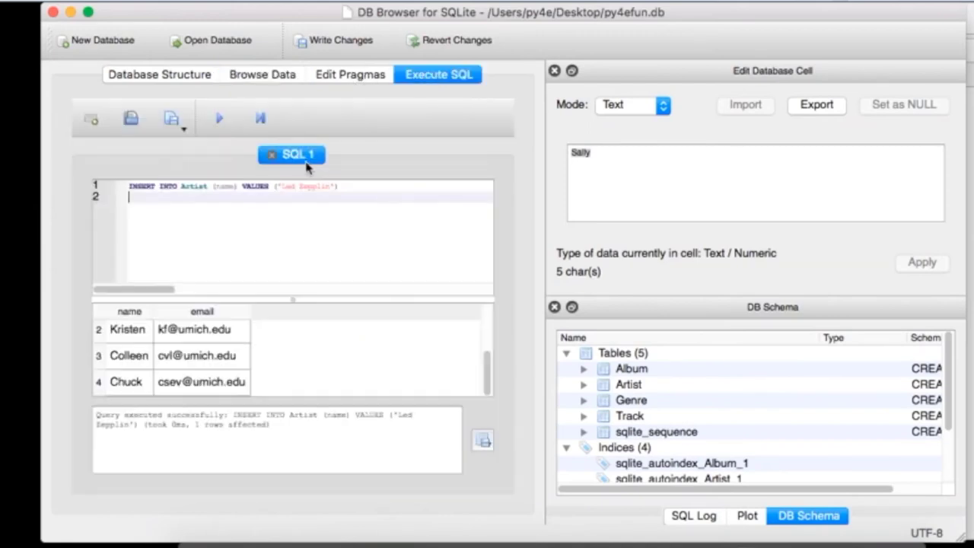
pyautogui.press('super+a')
pyautogui.press('super+v')
pyautogui.click(219, 120)
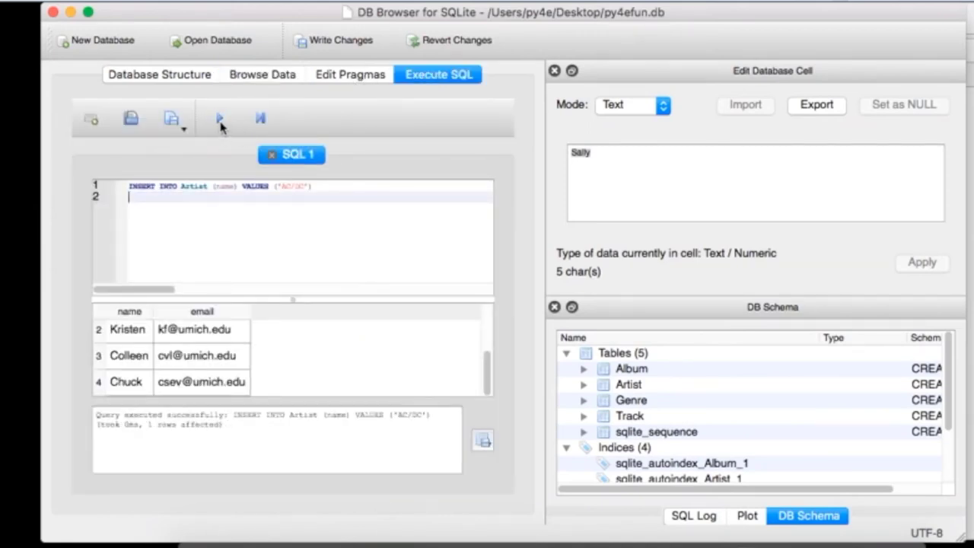
# Step: Browse the Artist table to see both the Led Zepplin and AC/DC rows
pyautogui.click(249, 76)
pyautogui.click(165, 116)
pyautogui.click(166, 133)
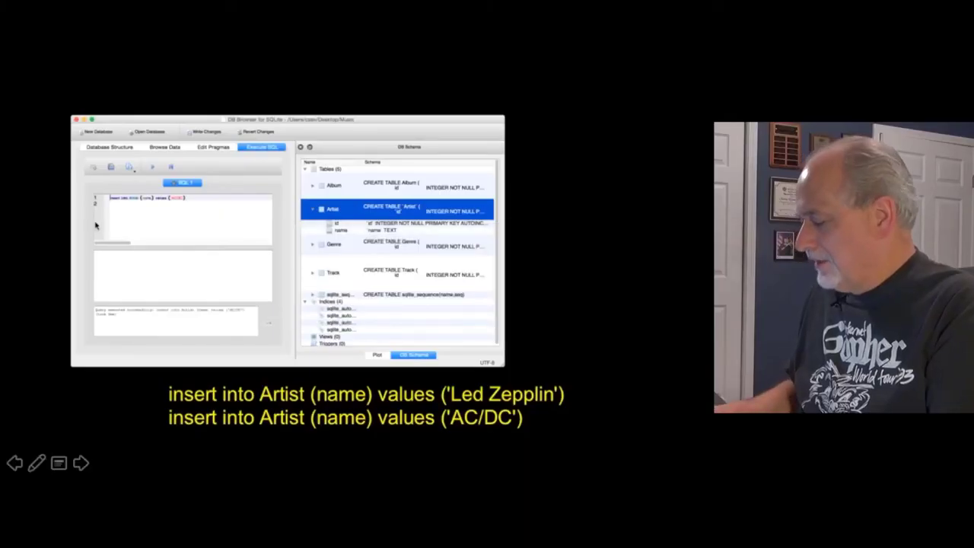
# Step: Advance to the slide with the Rock and Metal Genre INSERTs, then return to the handout
pyautogui.click(374, 427)
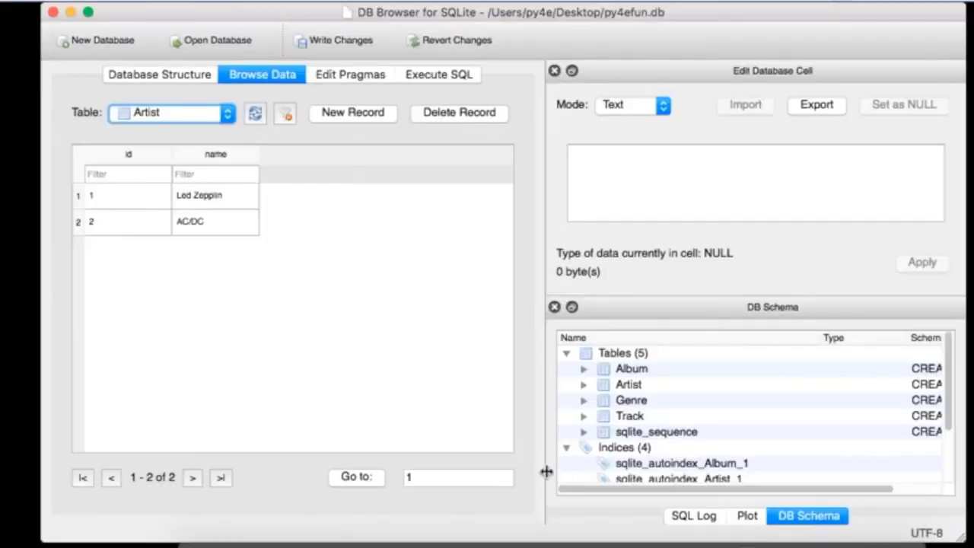
pyautogui.press('super+Tab')
pyautogui.press('super+Tab')
# Step: Paste the Rock and Metal Genre INSERT statements into the SQL editor, add semicolons, and execute them
pyautogui.scroll(-5, 503, 350)
pyautogui.moveTo(490, 330); pyautogui.dragTo(155, 314)
pyautogui.press('super+c')
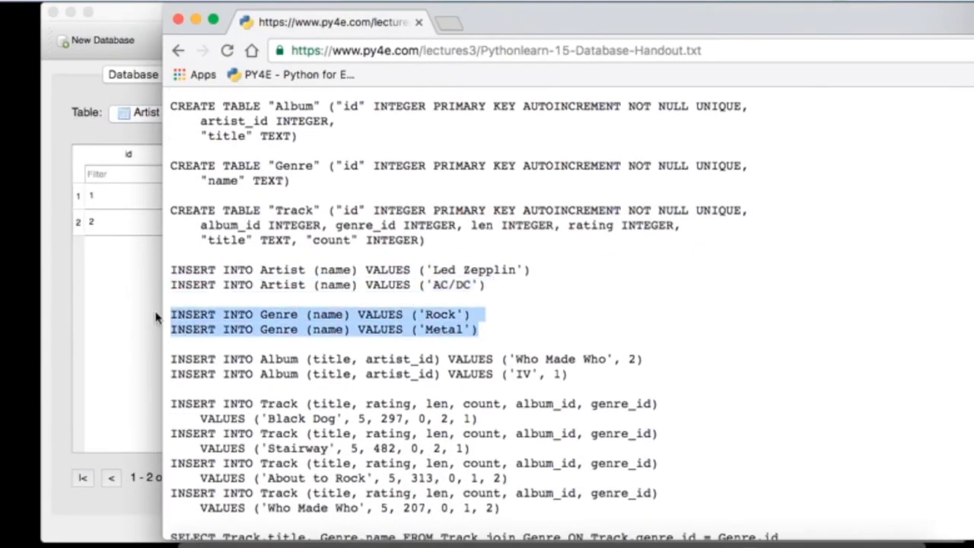
pyautogui.click(128, 314)
pyautogui.click(449, 73)
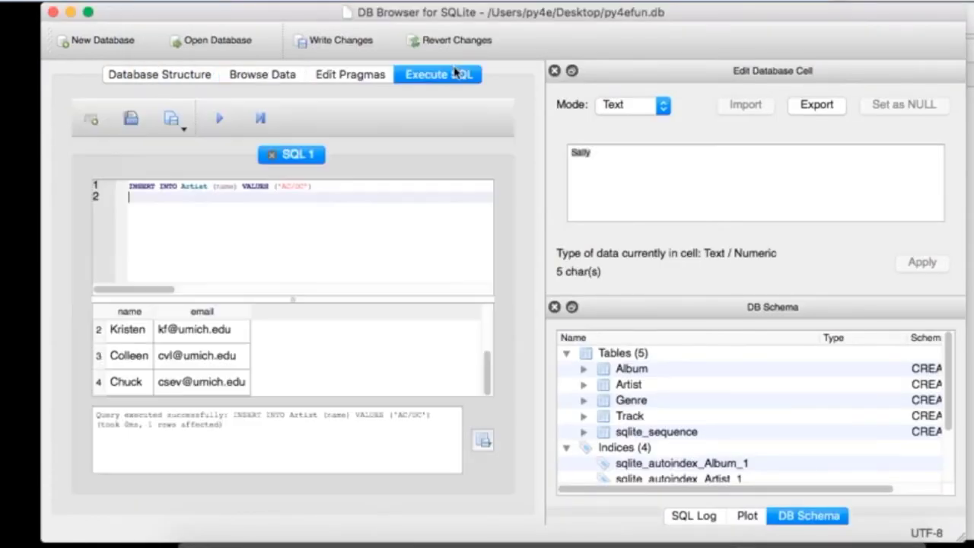
pyautogui.press('super+a')
pyautogui.press('super+v')
pyautogui.click(333, 187)
pyautogui.press('Down')
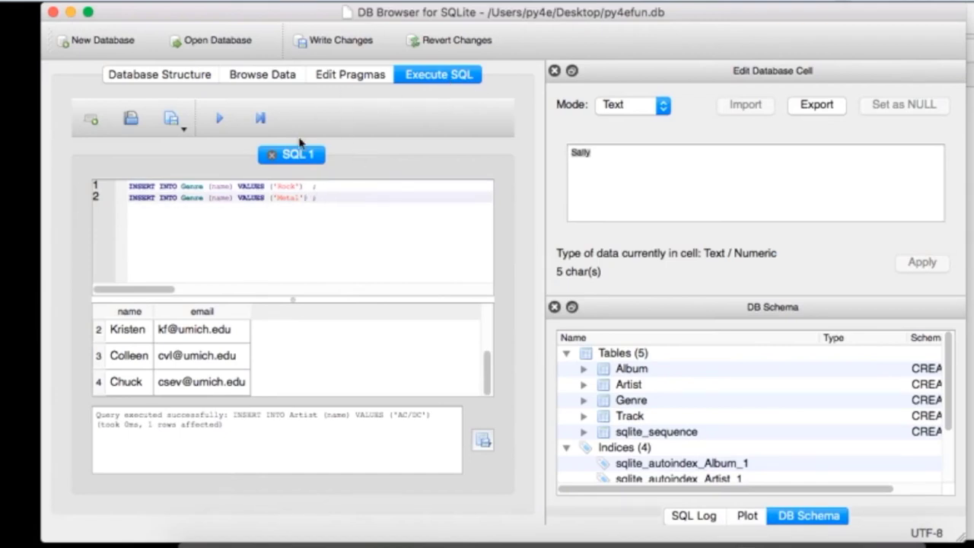
pyautogui.click(220, 118)
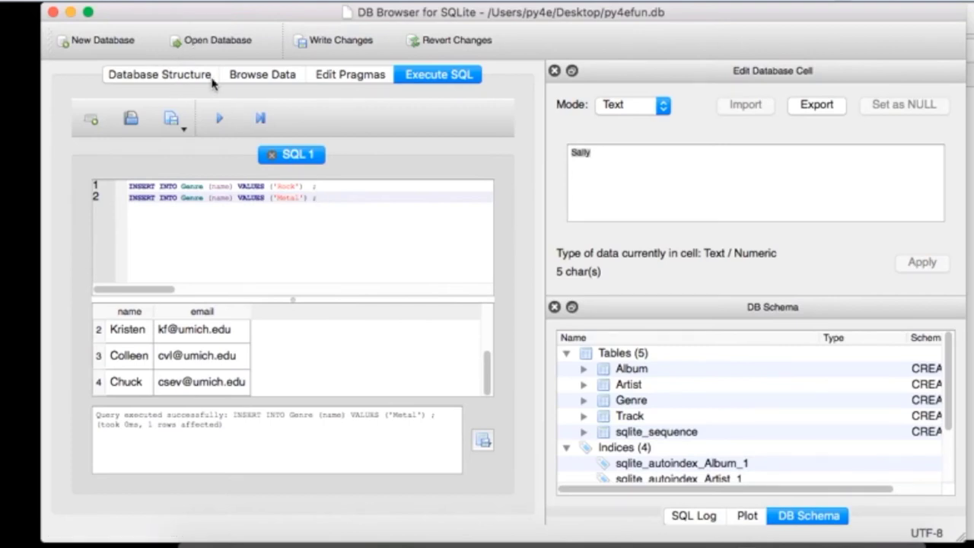
# Step: Browse the Genre table to show its Rock and Metal rows
pyautogui.click(228, 76)
pyautogui.click(176, 113)
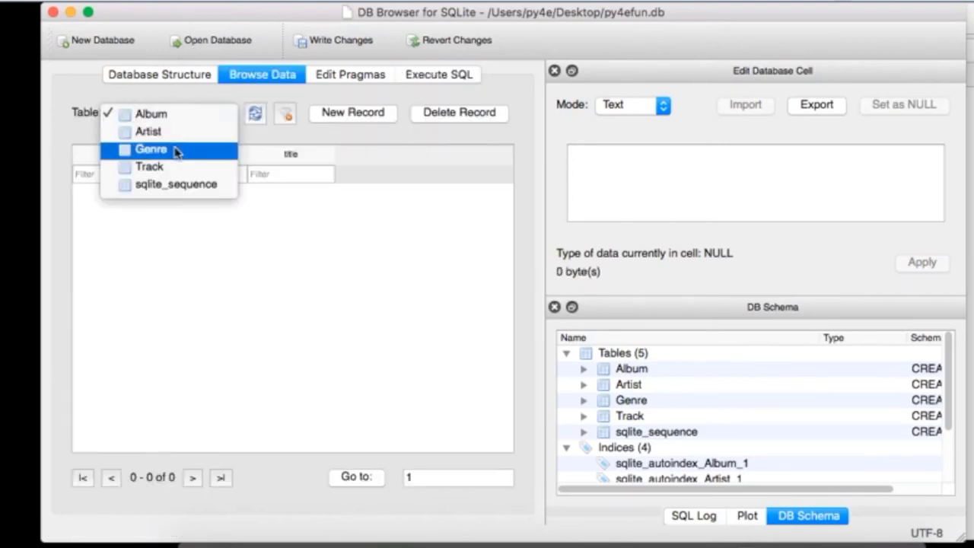
pyautogui.click(178, 152)
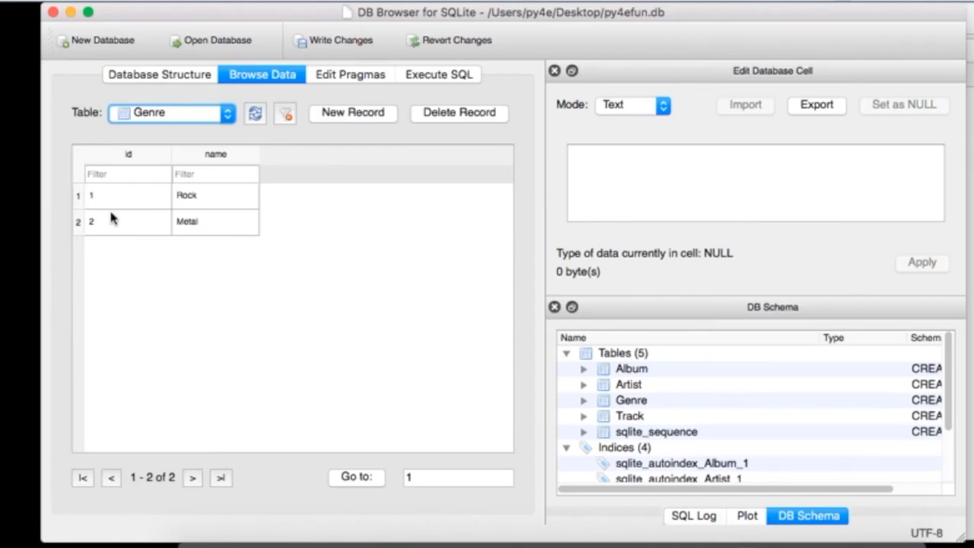
pyautogui.press('super+Tab')
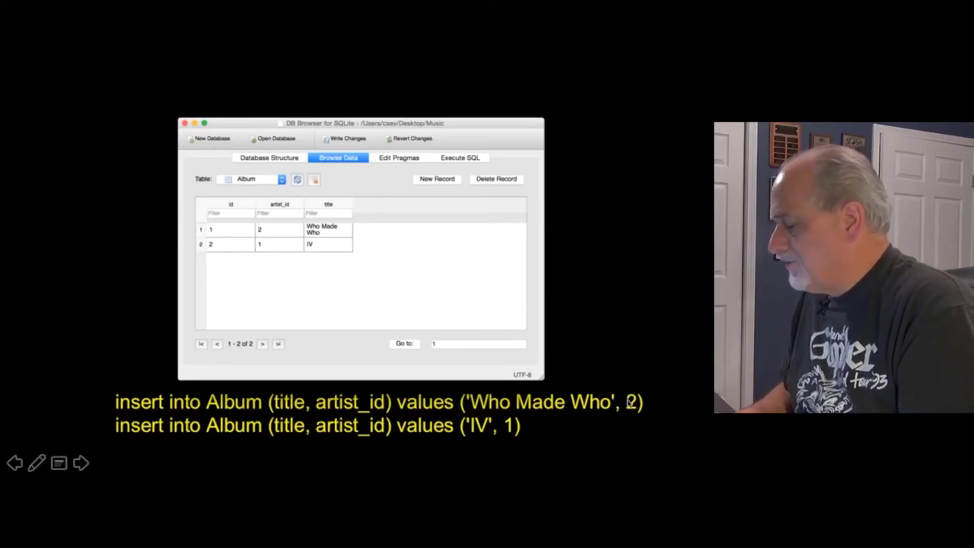
# Step: Copy the two Album INSERT statements from the SQL handout in the browser
pyautogui.press('Escape')
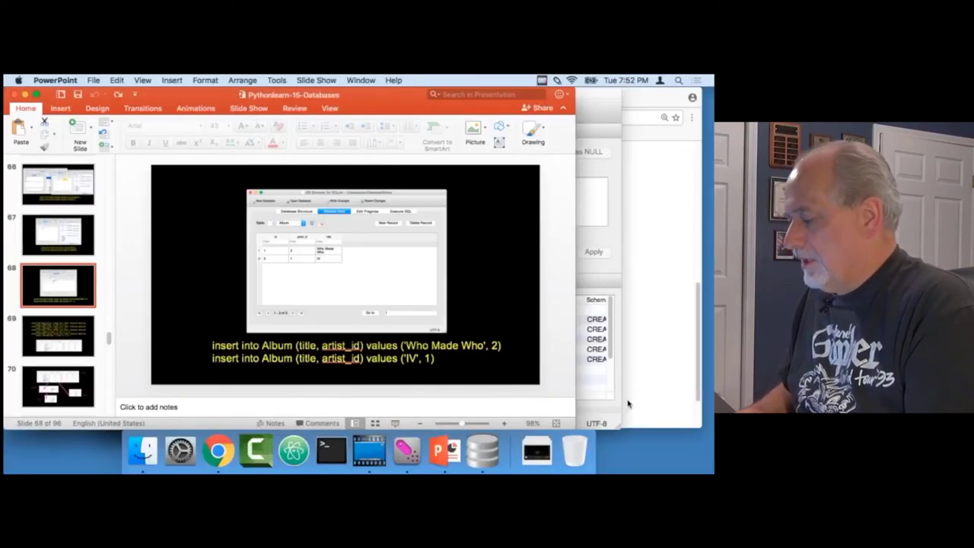
pyautogui.press('super+Tab')
pyautogui.press('super+Tab')
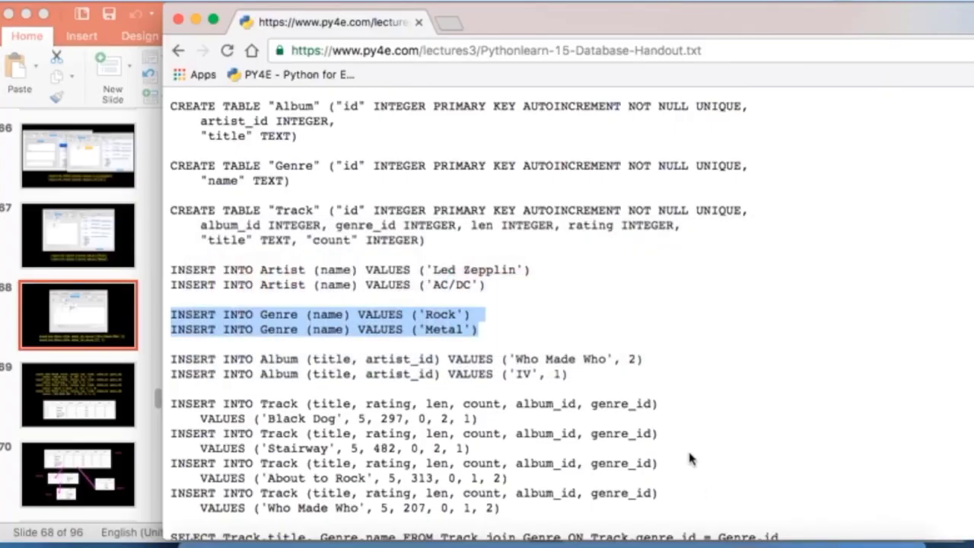
pyautogui.scroll(-3, 691, 459)
pyautogui.moveTo(570, 298); pyautogui.dragTo(129, 285)
pyautogui.click(131, 293)
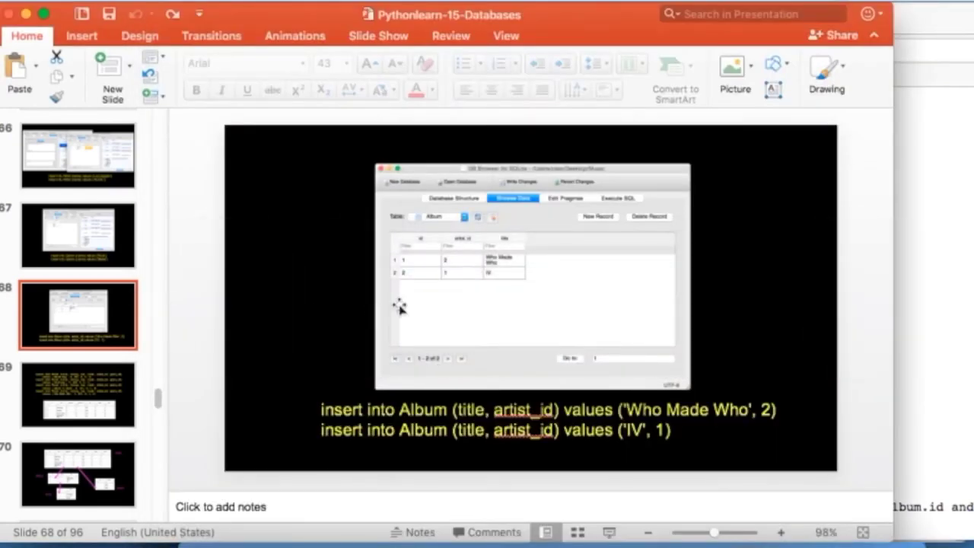
pyautogui.press('super+Tab')
pyautogui.press('super+Tab')
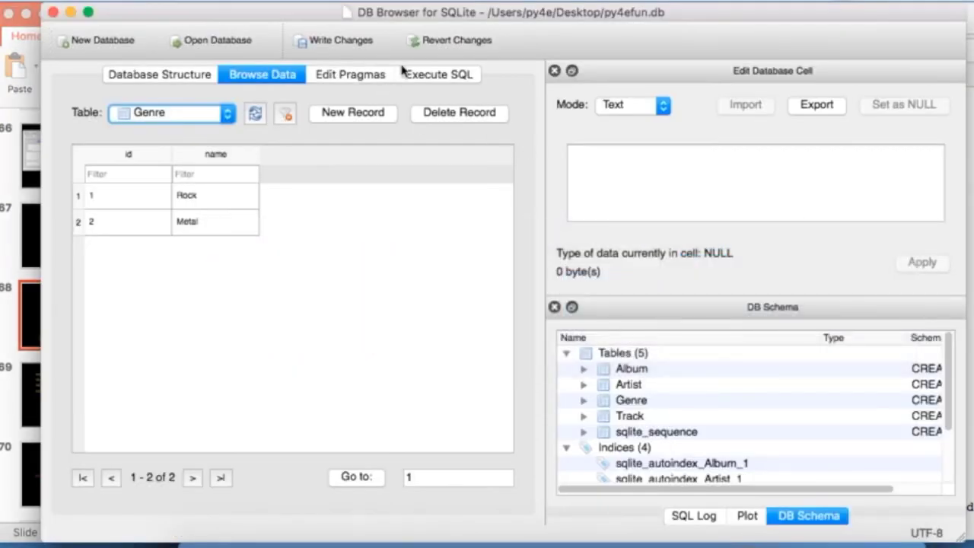
# Step: Replace the Execute SQL editor contents with the Album INSERTs and run them
pyautogui.click(438, 77)
pyautogui.press('super+a')
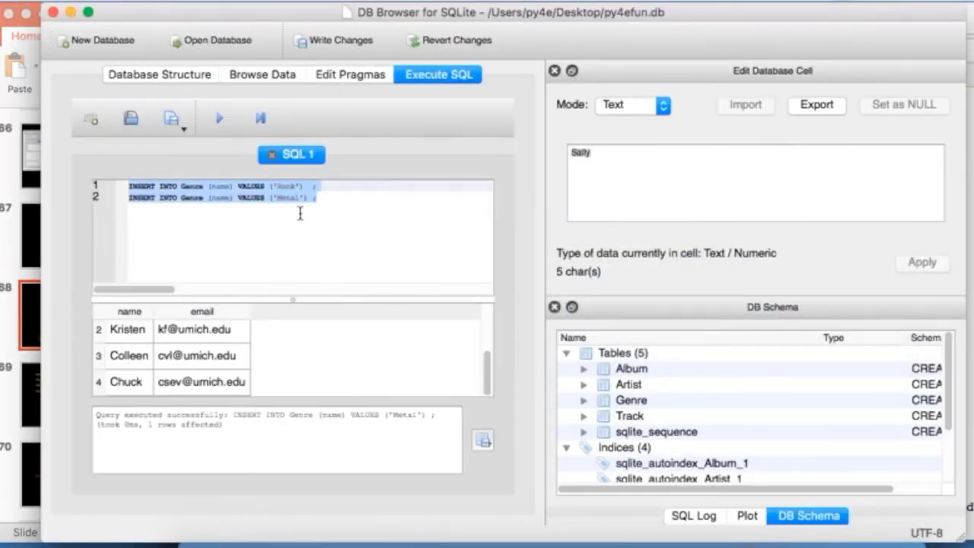
pyautogui.write("INSERT INTO Album (title, artist_id) VALUES ('Who Made Who', 2); INSERT INTO Album (title, artist_id) VALUES ('IV', 1);")
pyautogui.click(417, 188)
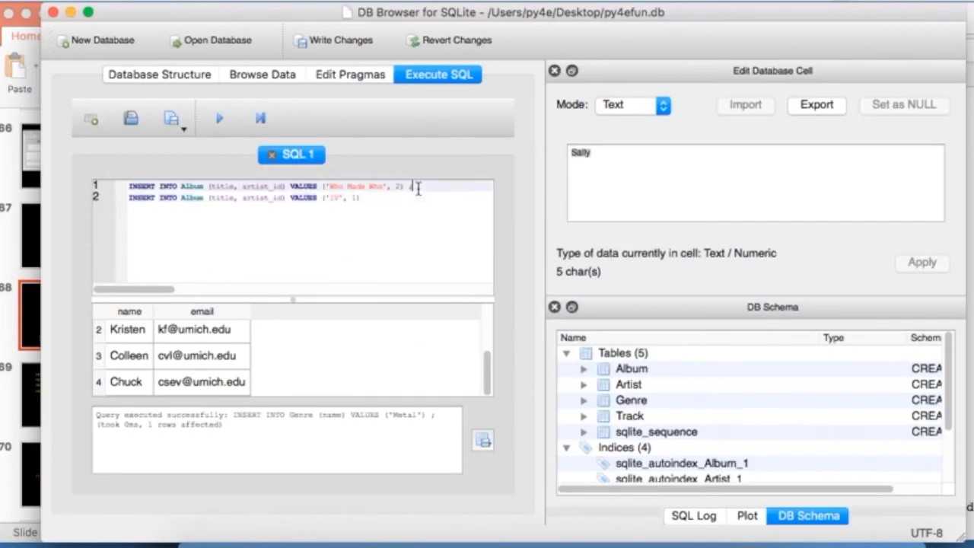
pyautogui.press('Down')
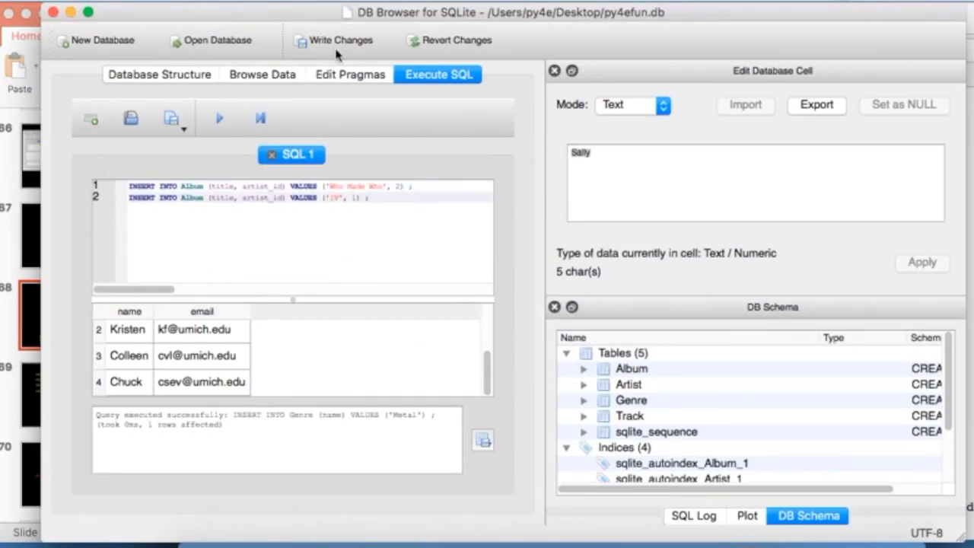
# Step: Show the Album table in Browse Data with rows Who Made Who and IV
pyautogui.click(182, 76)
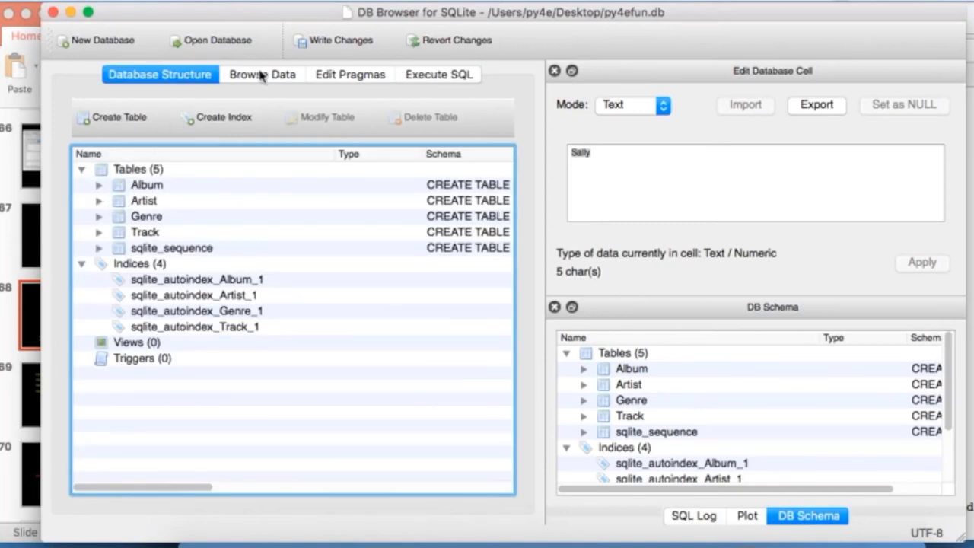
pyautogui.click(261, 75)
pyautogui.click(185, 114)
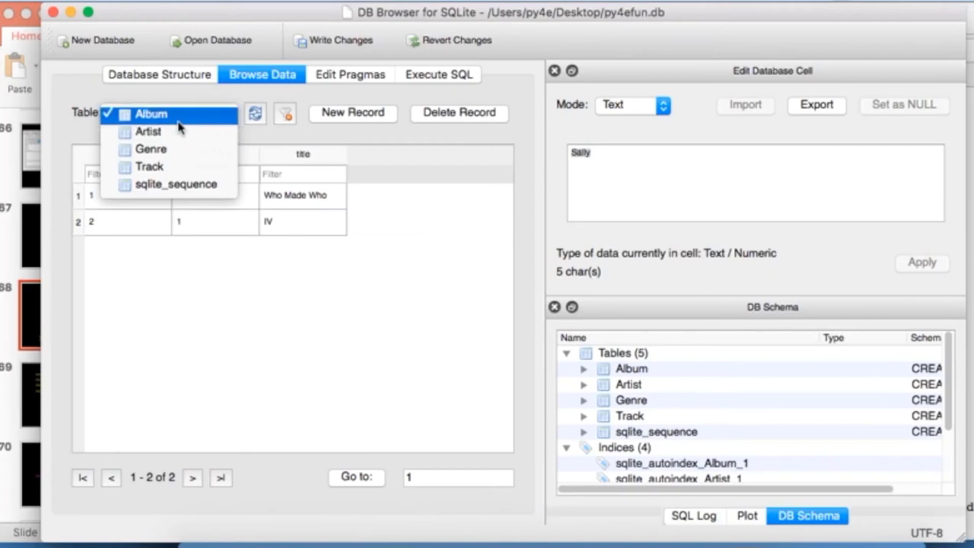
pyautogui.click(181, 116)
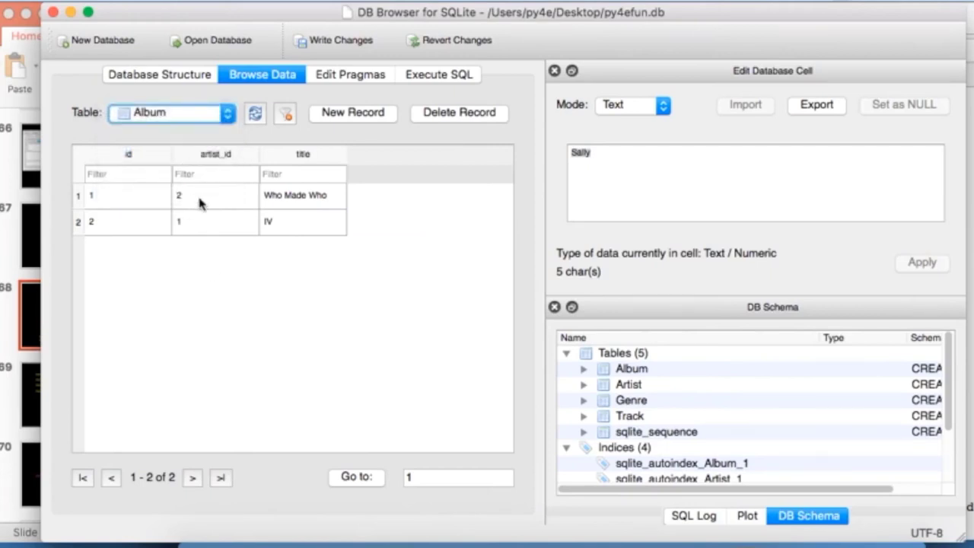